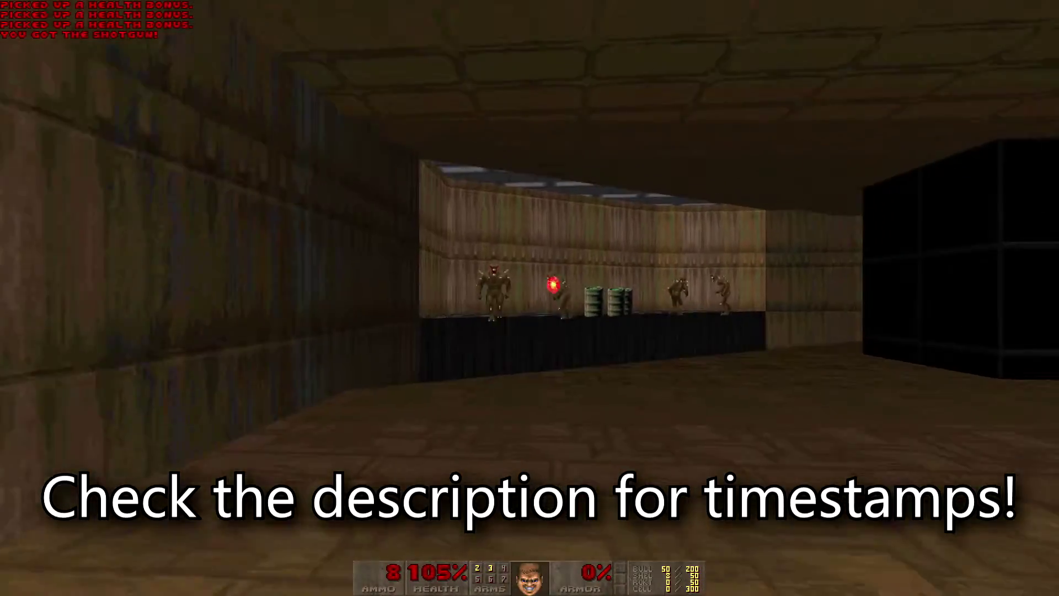
Shoot the imps with the shotgun and advance into the next room.
{"action": "key", "text": "ctrl"}
{"action": "key", "text": "ctrl"}
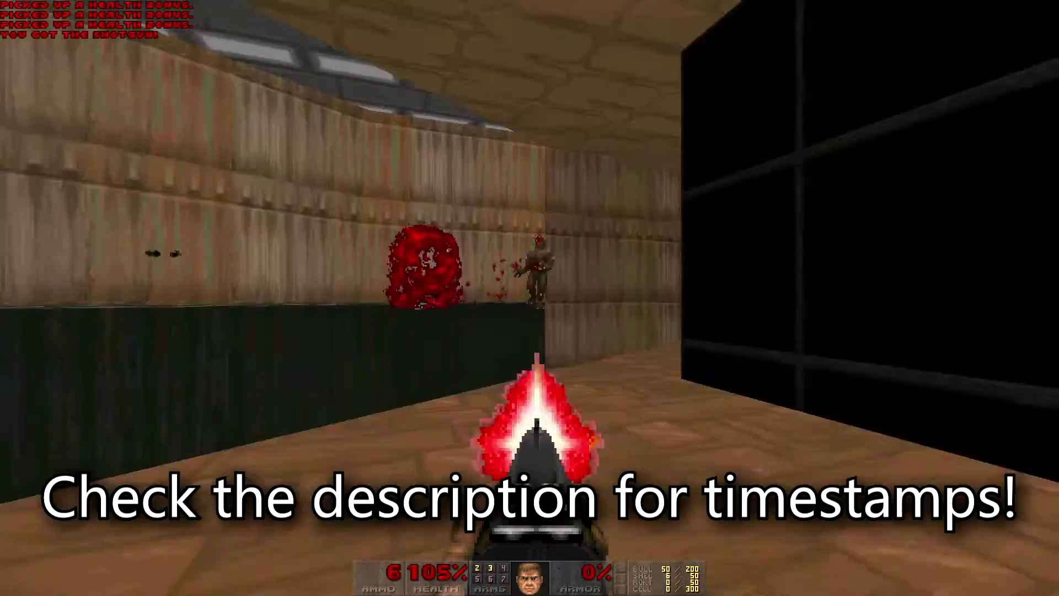
{"action": "key", "text": "ctrl"}
{"action": "key", "text": "w"}
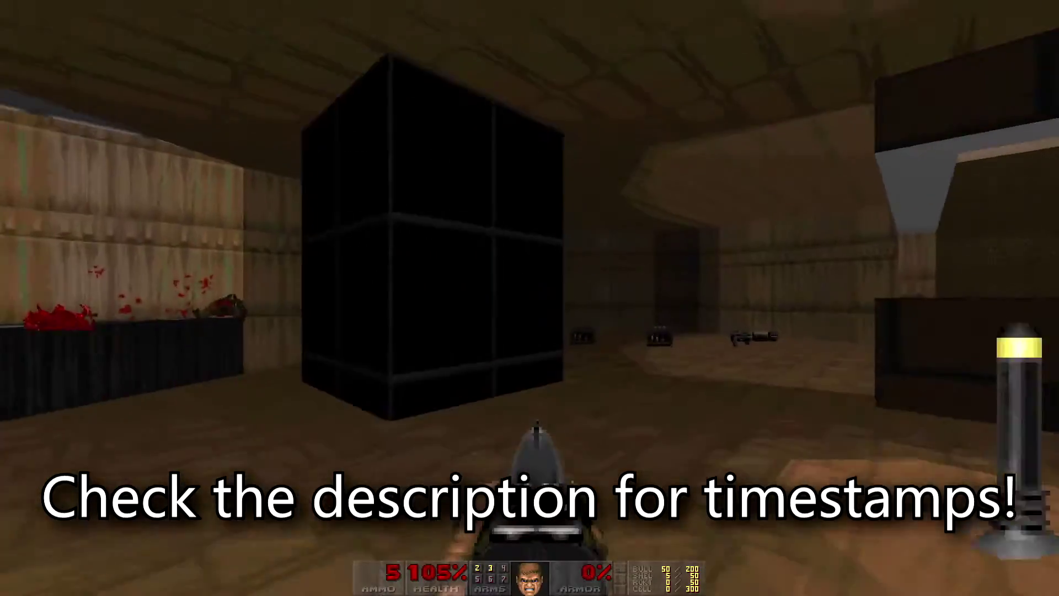
Kill the zombie, grab the plasma gun and fire at the three cacodemons.
{"action": "key", "text": "ctrl"}
{"action": "key", "text": "w"}
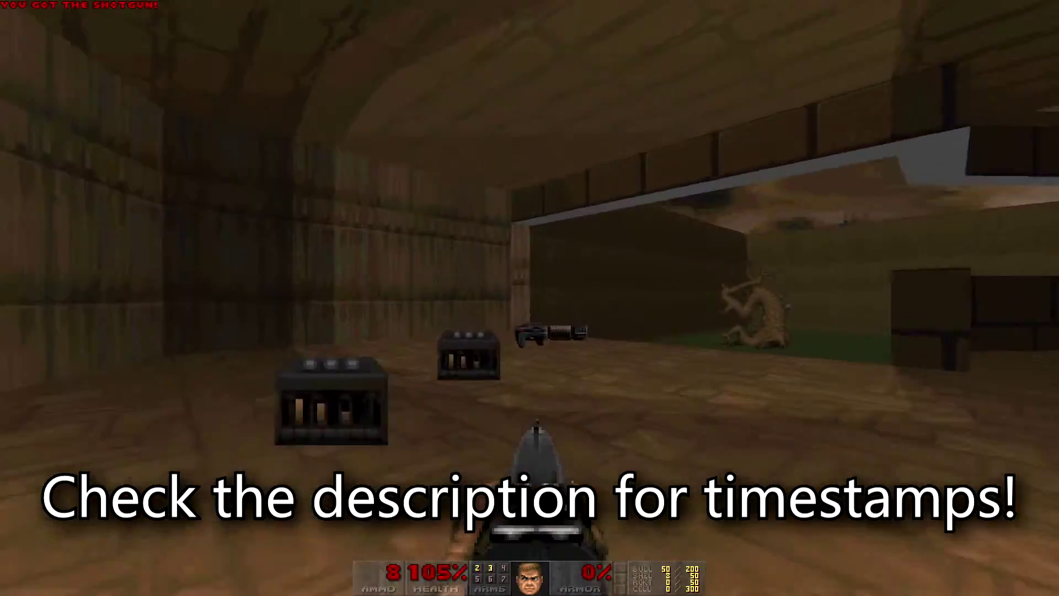
{"action": "key", "text": "w"}
{"action": "key", "text": "ctrl"}
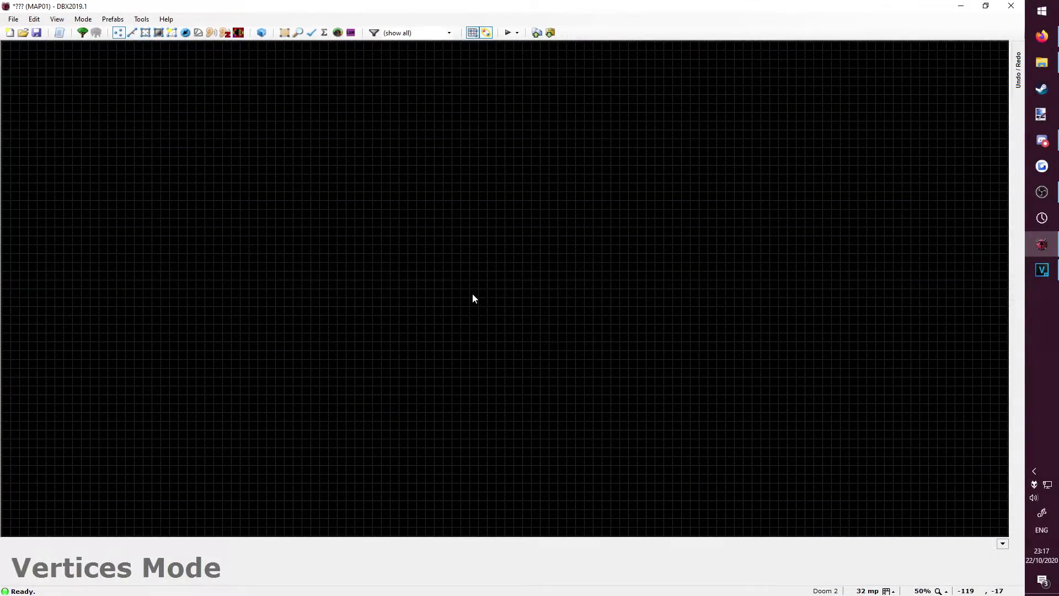
Draw the notched room outline in Linedefs Mode, closing it into a sector.
{"action": "left_click", "coordinate": [83, 19]}
{"action": "left_click", "coordinate": [113, 47]}
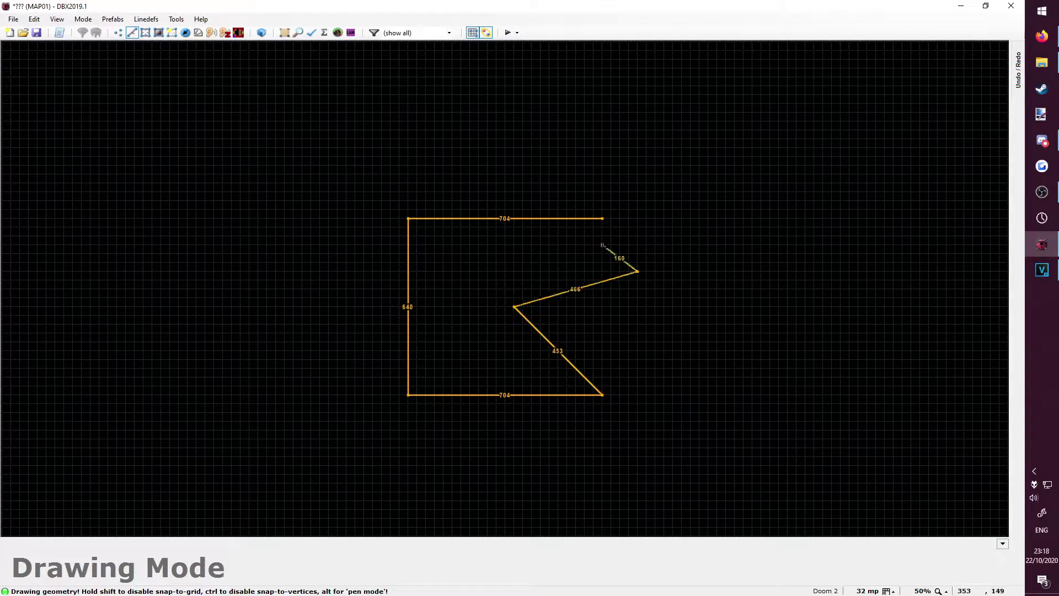
{"action": "left_click", "coordinate": [602, 245]}
{"action": "left_click", "coordinate": [601, 219]}
Place a Player 1 start thing inside the room in Things Mode.
{"action": "left_click", "coordinate": [84, 19]}
{"action": "left_click", "coordinate": [113, 103]}
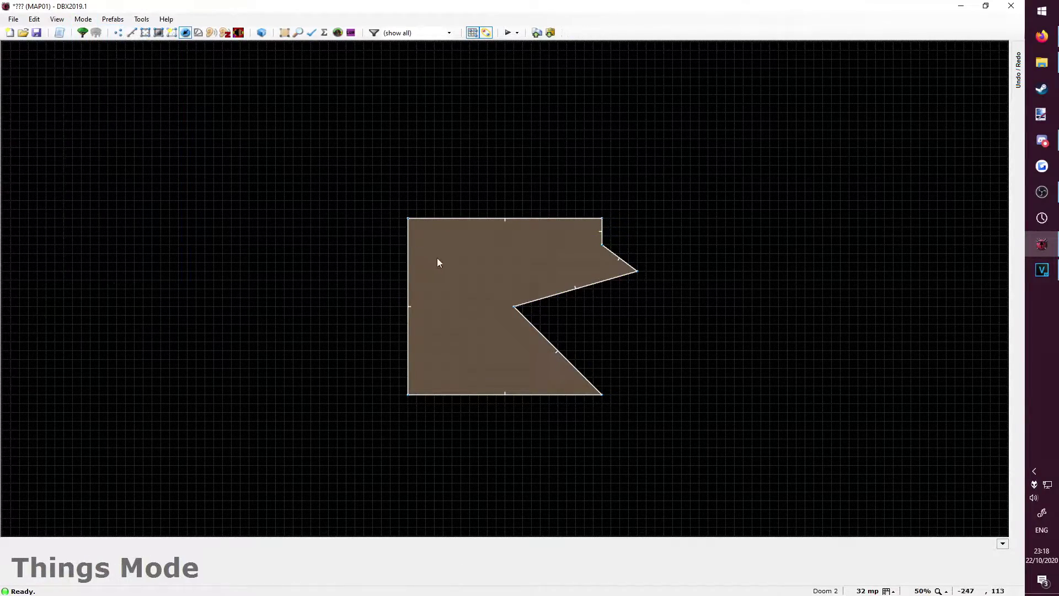
{"action": "right_click", "coordinate": [437, 262]}
{"action": "left_click", "coordinate": [578, 465]}
Set the grid back to 32 units and finish the second odd-shaped sector.
{"action": "key", "text": "bracketright"}
{"action": "key", "text": "bracketright"}
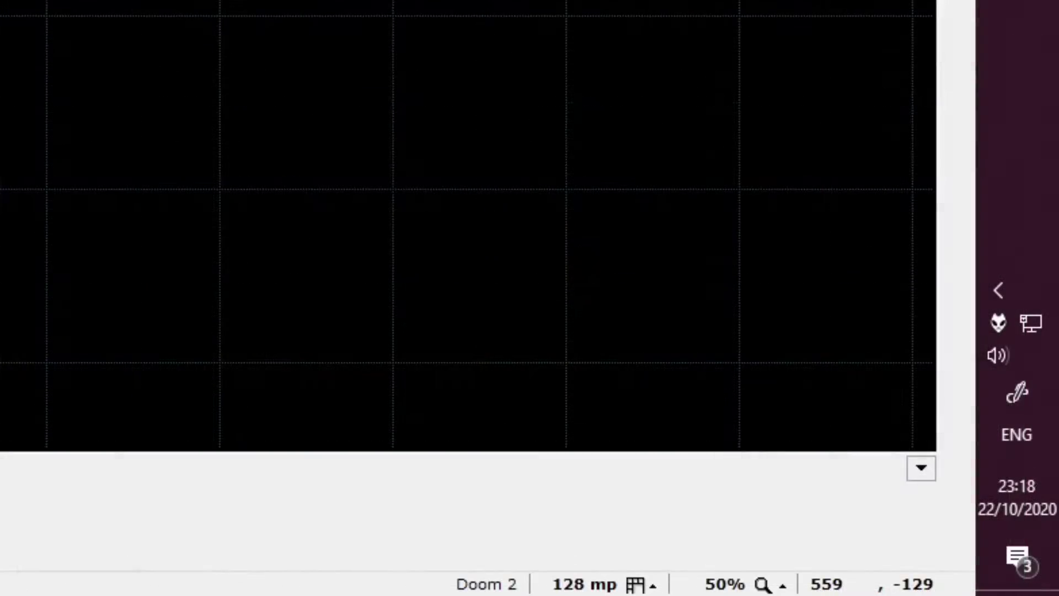
{"action": "key", "text": "bracketleft"}
{"action": "key", "text": "bracketleft"}
{"action": "key", "text": "bracketleft"}
{"action": "key", "text": "bracketleft"}
{"action": "key", "text": "bracketleft"}
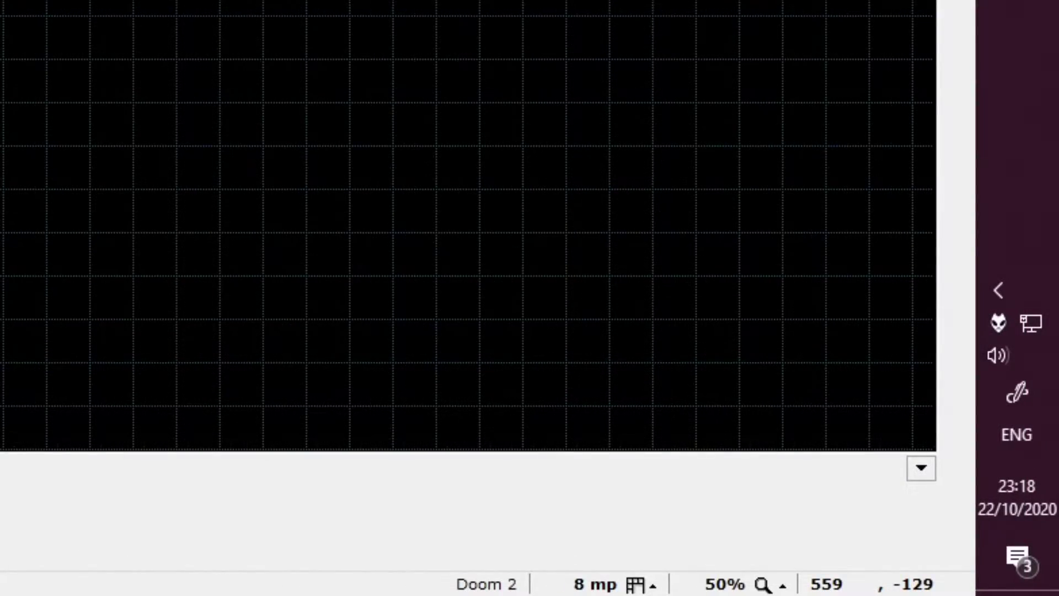
{"action": "key", "text": "bracketright"}
{"action": "key", "text": "bracketright"}
{"action": "key", "text": "bracketright"}
{"action": "key", "text": "bracketright"}
{"action": "key", "text": "bracketright"}
{"action": "key", "text": "bracketleft"}
{"action": "key", "text": "bracketleft"}
{"action": "key", "text": "bracketleft"}
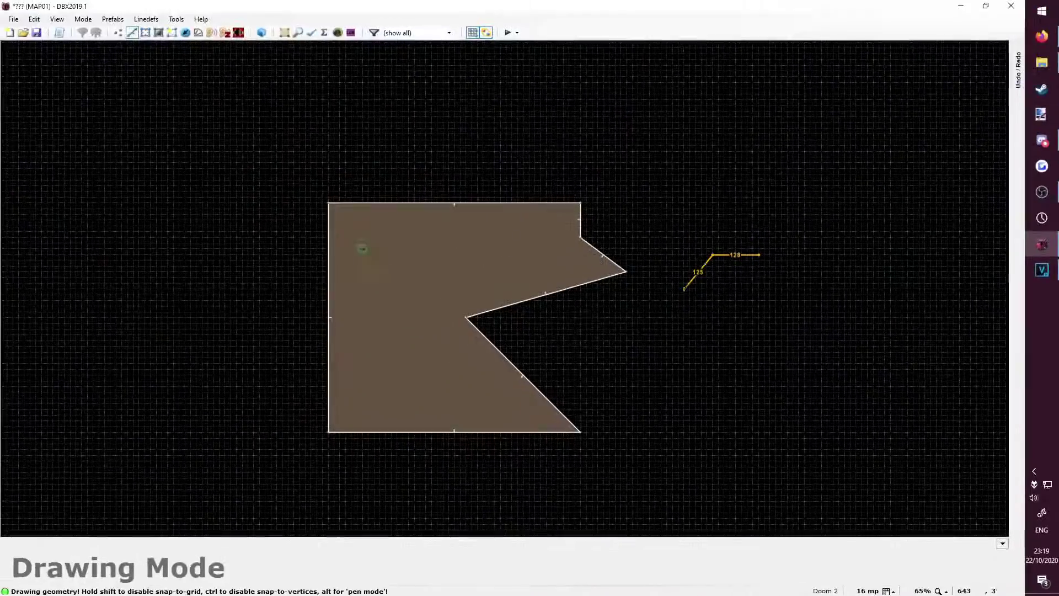
{"action": "key", "text": "Return"}
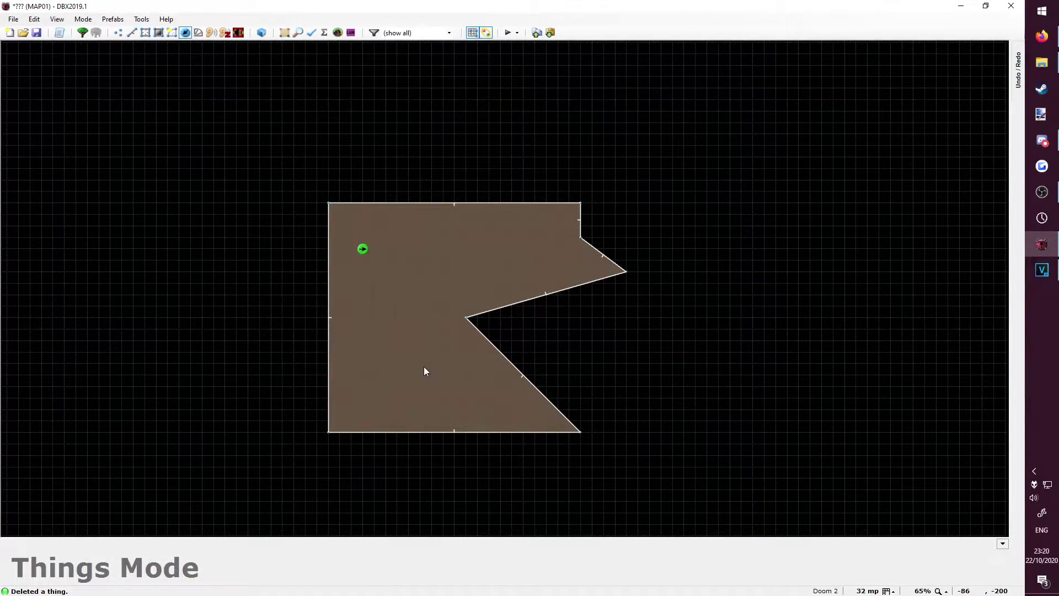
Add a Mancubus monster thing inside the room from the Monsters list.
{"action": "right_click", "coordinate": [398, 353]}
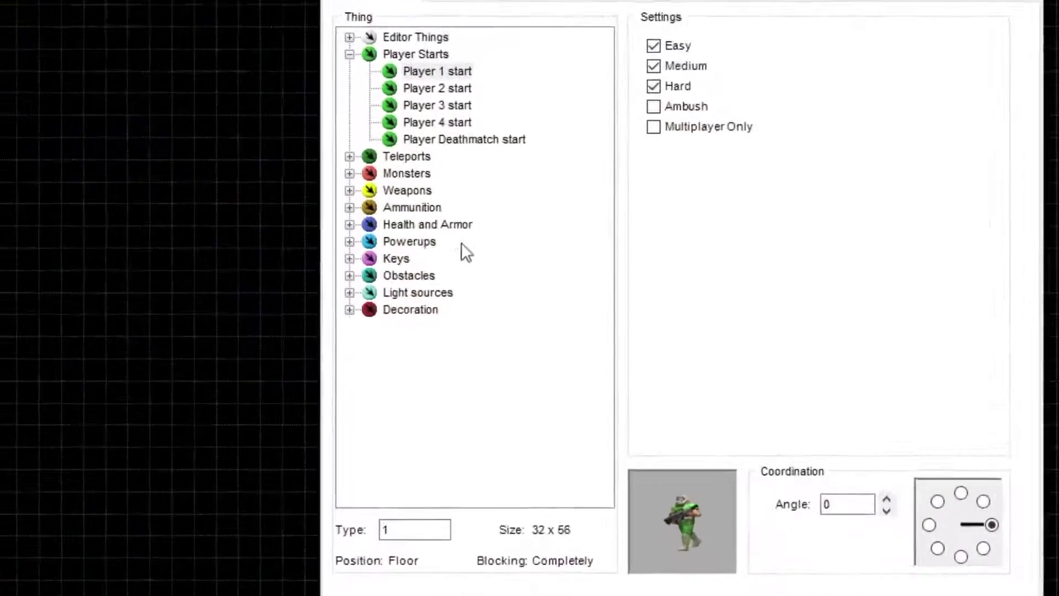
{"action": "left_click", "coordinate": [345, 230]}
{"action": "left_click", "coordinate": [442, 290]}
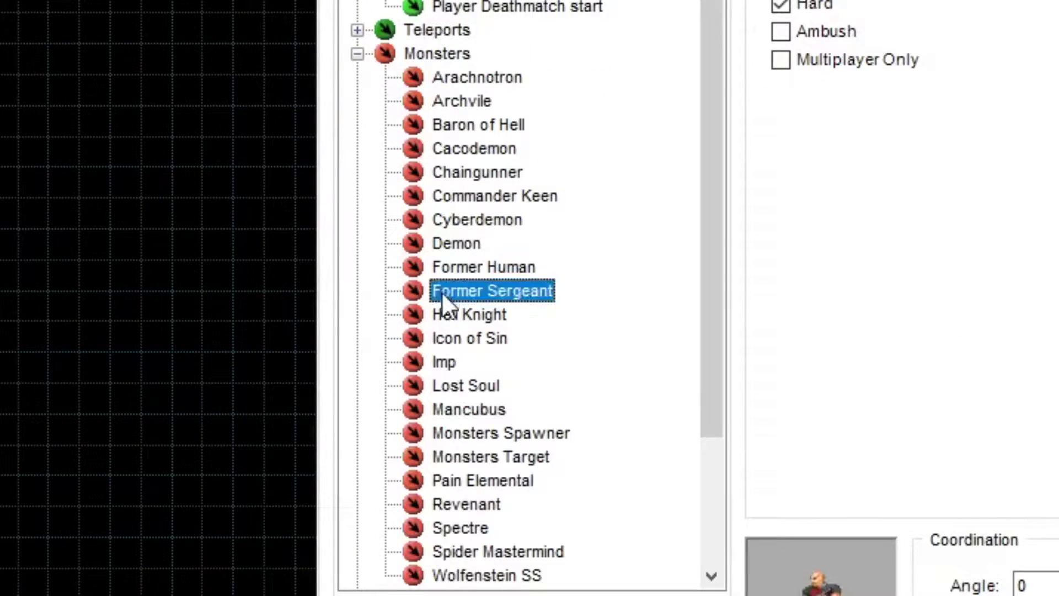
{"action": "left_click", "coordinate": [448, 411]}
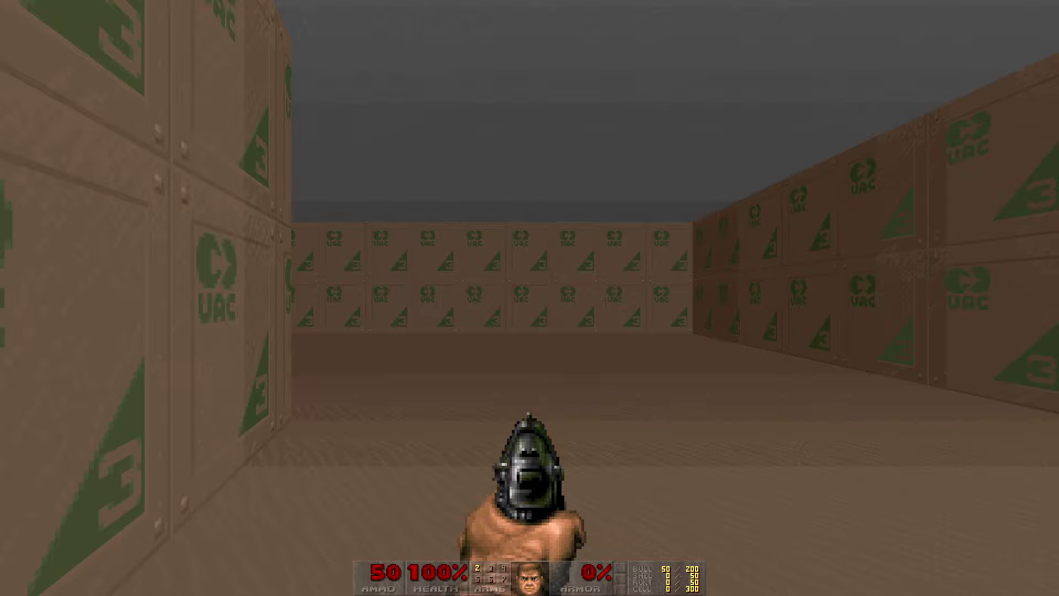
Fire the pistol to wake the imp, then with Ambush on turn and shoot it.
{"action": "key", "text": "ctrl"}
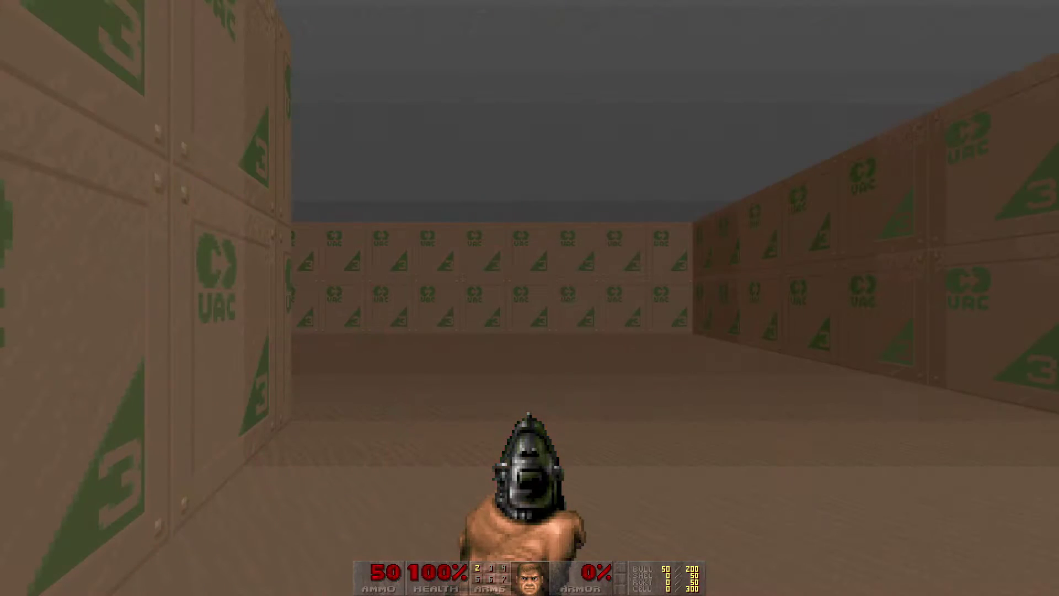
{"action": "key", "text": "ctrl"}
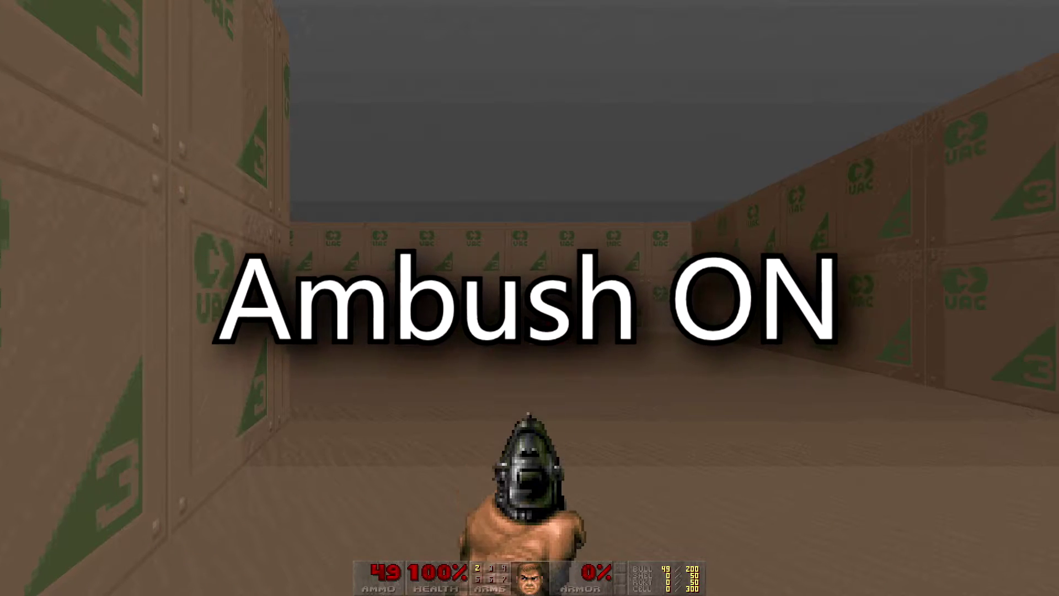
{"action": "key", "text": "ctrl"}
{"action": "key", "text": "ctrl"}
{"action": "key", "text": "Left"}
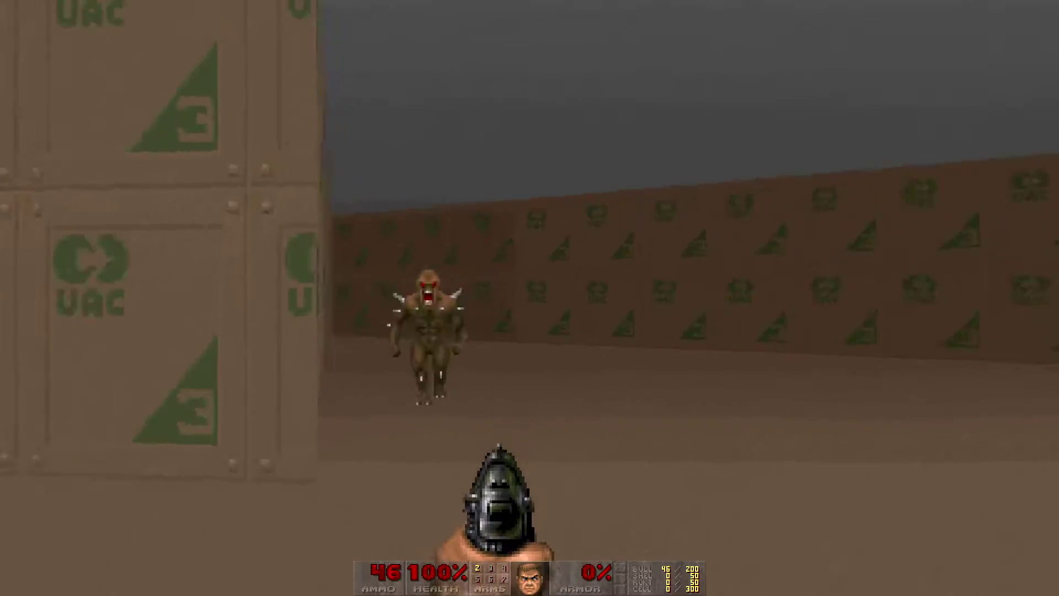
{"action": "key", "text": "ctrl"}
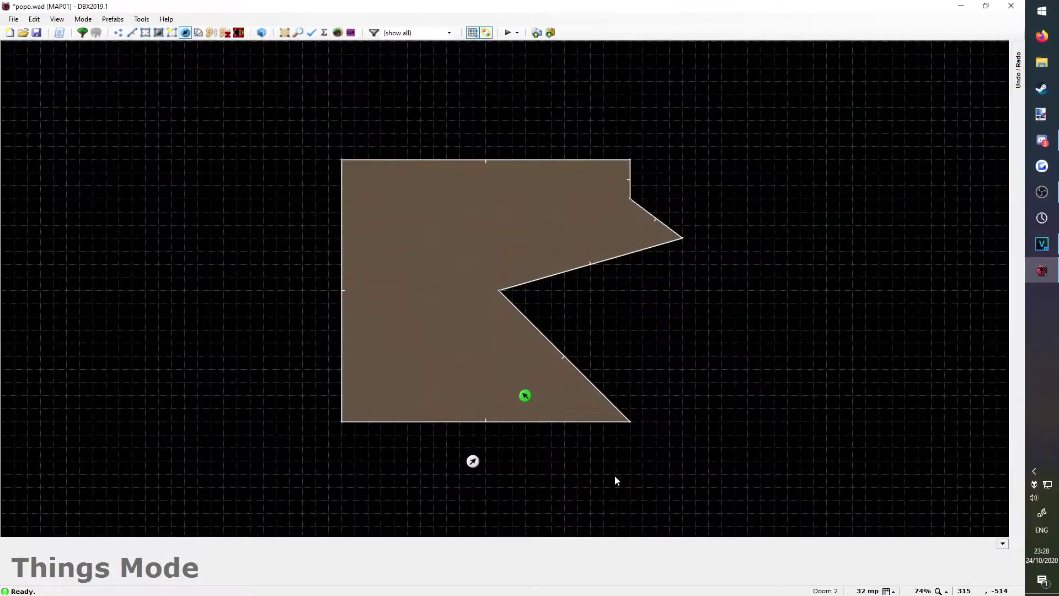
Preview the room in 3D Visual Mode and walk onto the teleporter pad.
{"action": "key", "text": "q"}
{"action": "key", "text": "s"}
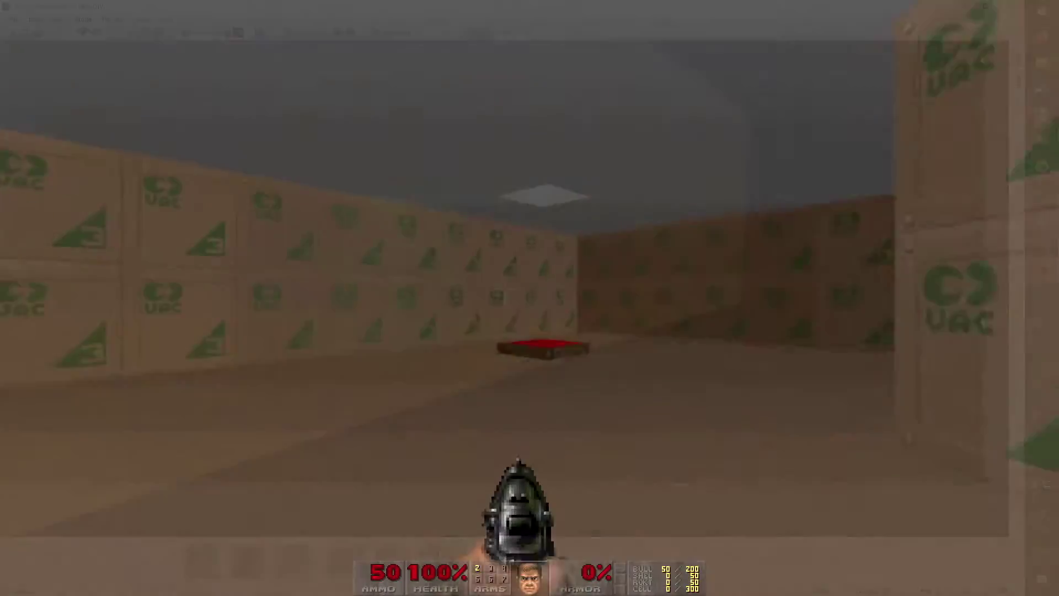
{"action": "key", "text": "w"}
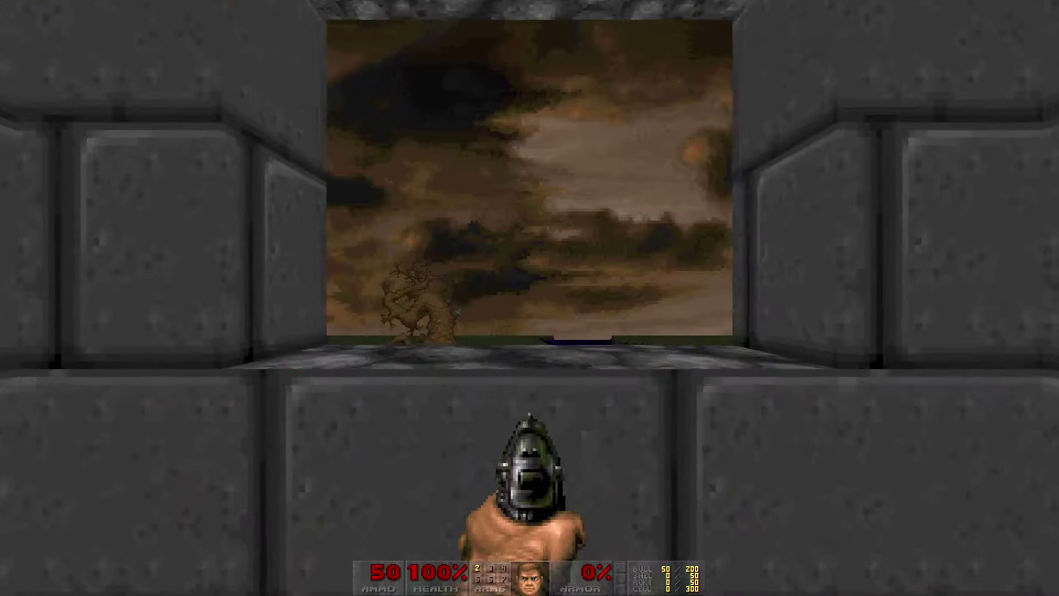
Fire in the stone room, then select and delete the eight red things.
{"action": "key", "text": "w"}
{"action": "key", "text": "ctrl"}
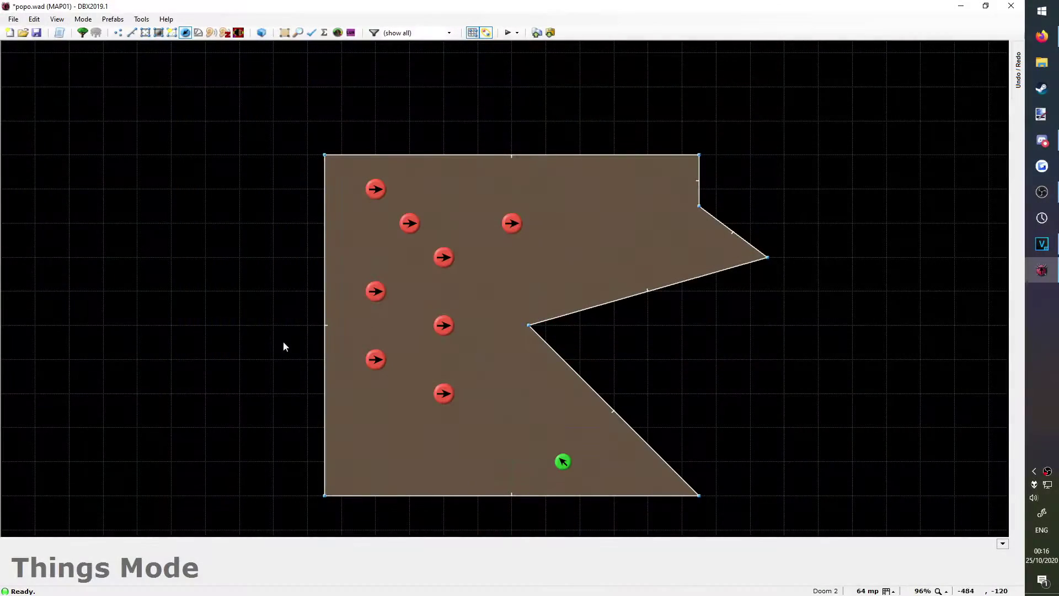
{"action": "left_click_drag", "start_coordinate": [478, 331], "coordinate": [577, 416]}
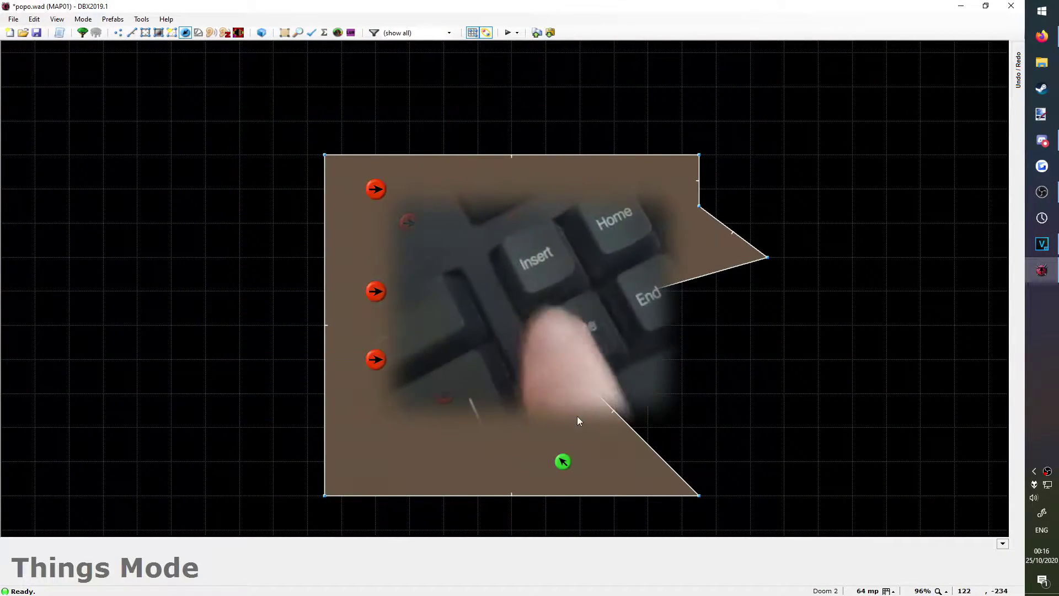
{"action": "key", "text": "Delete"}
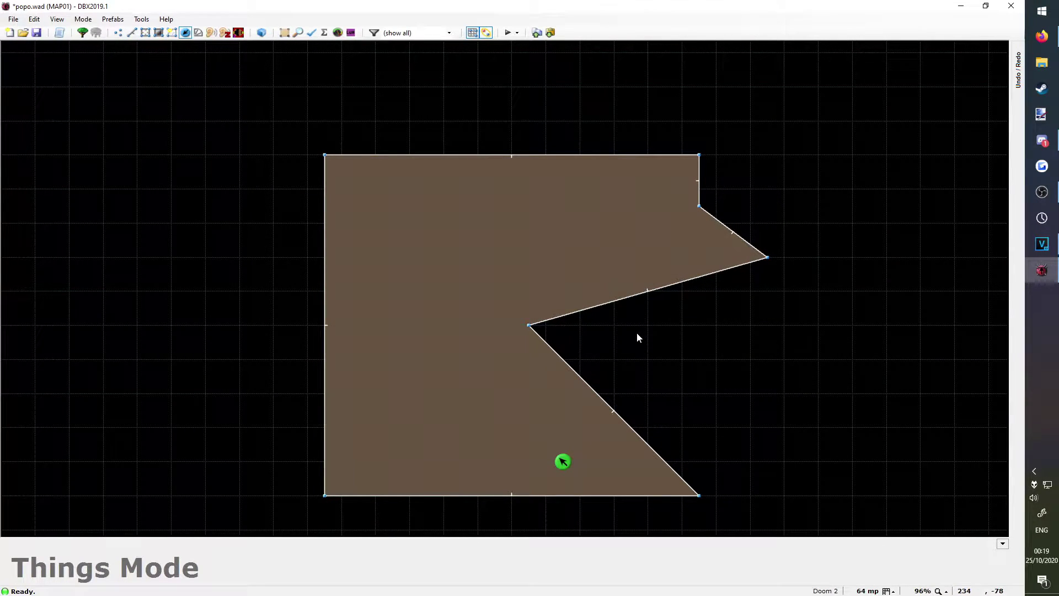
Change the crate wall's middle texture from CRATE1 to BIGBRIK1, then leave Visual Mode.
{"action": "key", "text": "w"}
{"action": "key", "text": "e"}
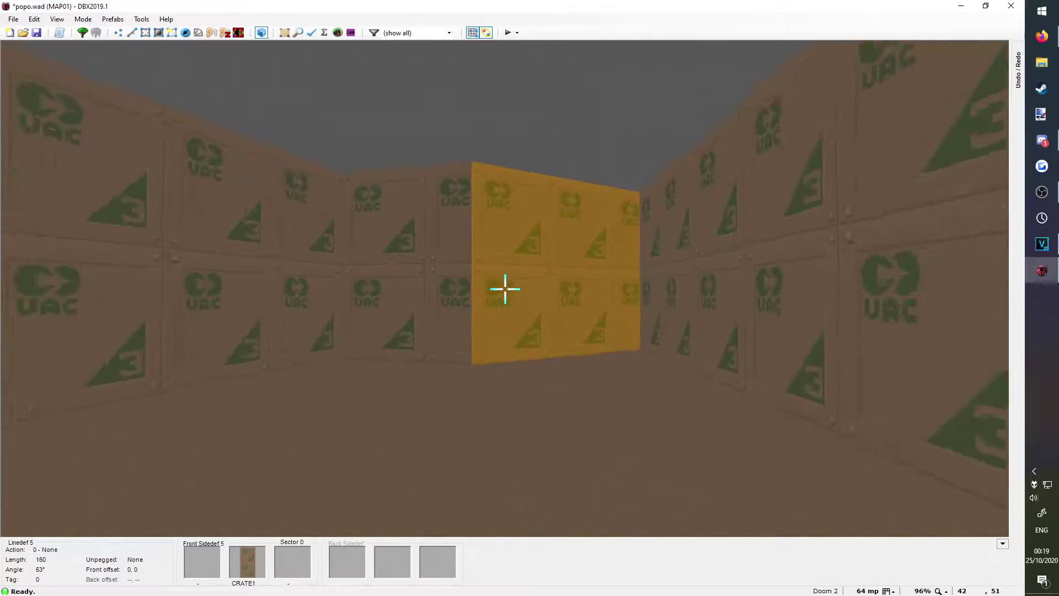
{"action": "key", "text": "d"}
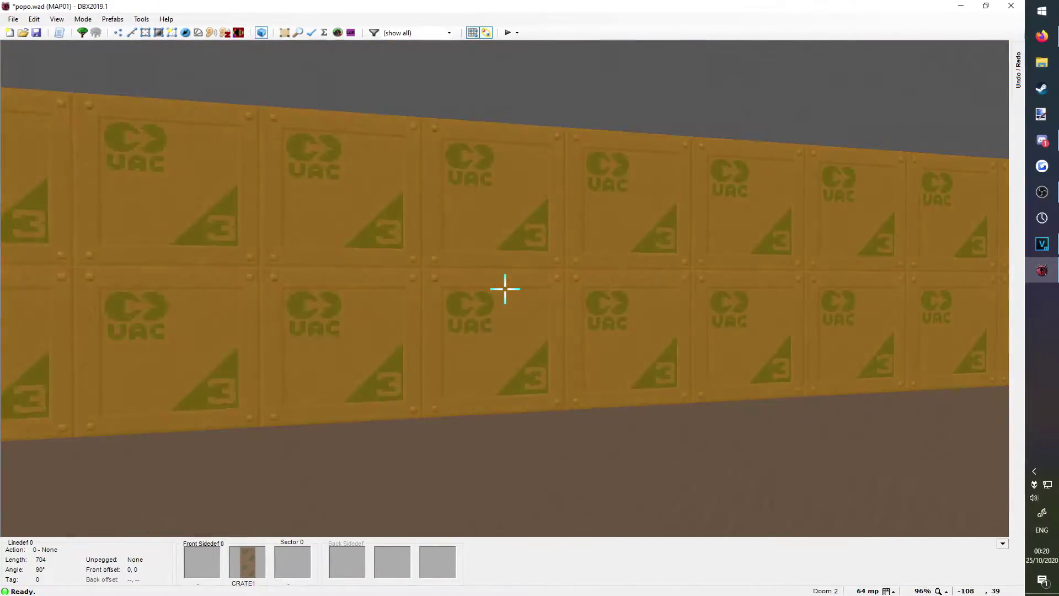
{"action": "right_click", "coordinate": [504, 289]}
{"action": "left_click", "coordinate": [270, 183]}
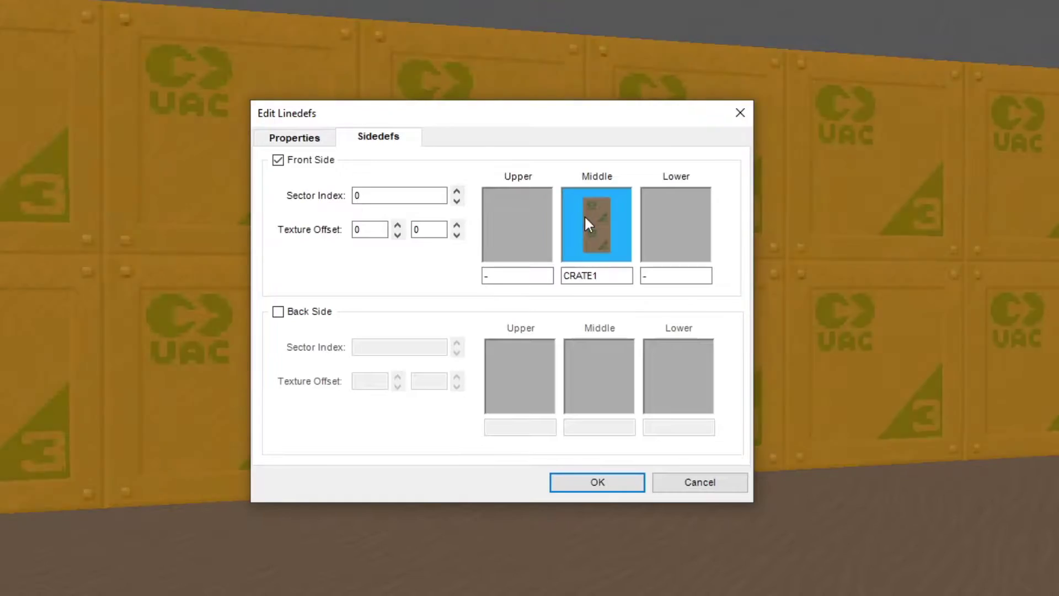
{"action": "left_click", "coordinate": [586, 218]}
{"action": "left_click", "coordinate": [212, 422]}
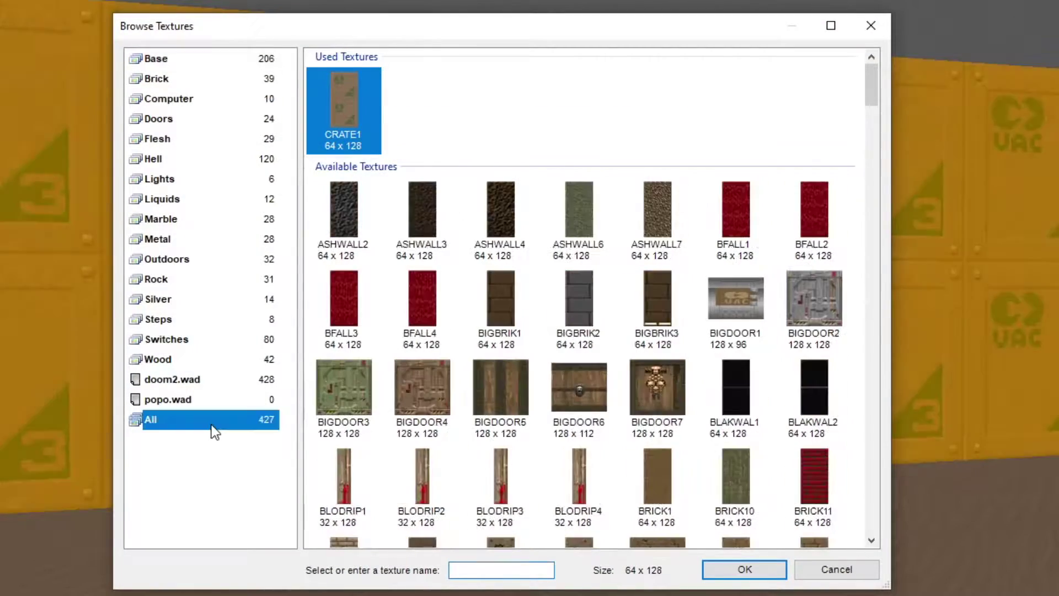
{"action": "left_click", "coordinate": [494, 320]}
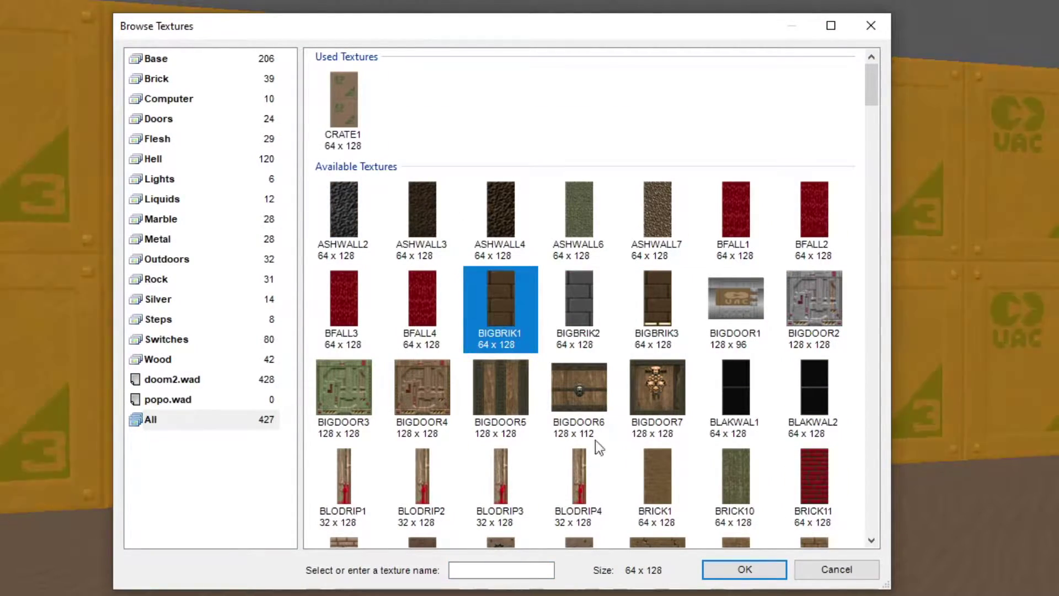
{"action": "left_click", "coordinate": [721, 568]}
{"action": "left_click", "coordinate": [584, 466]}
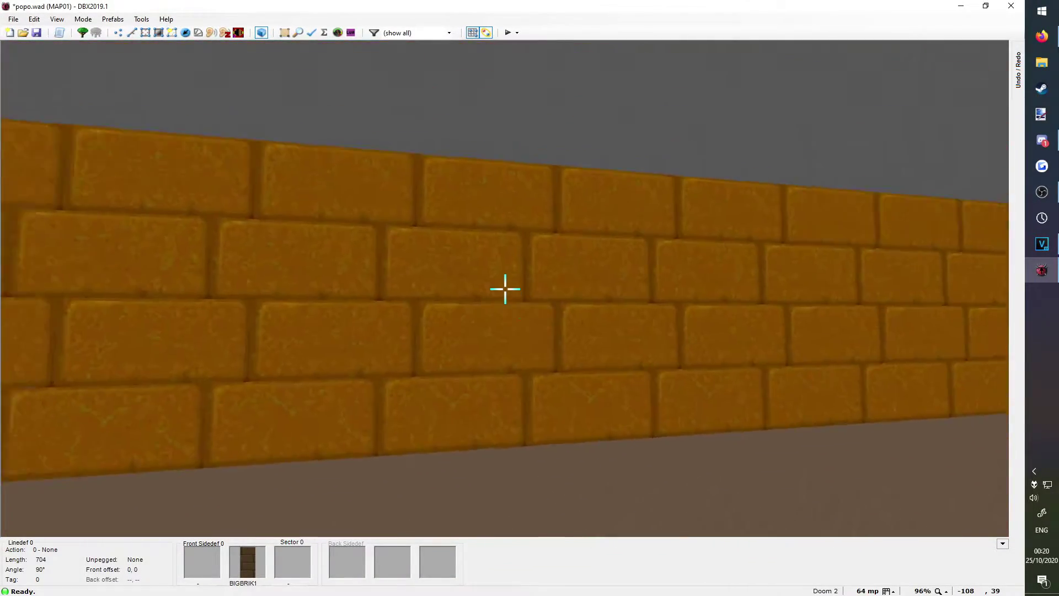
{"action": "key", "text": "q"}
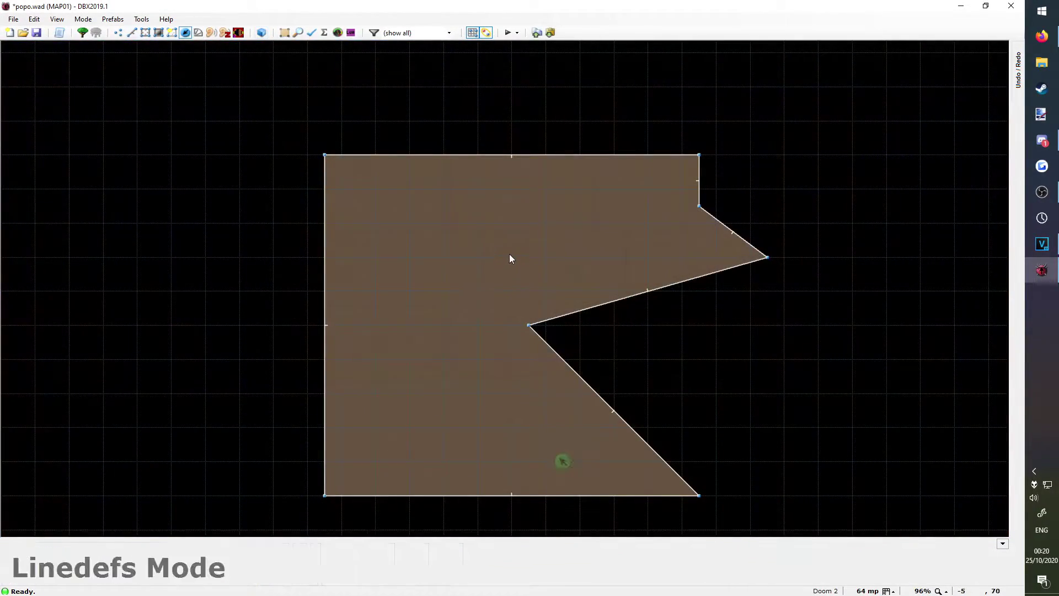
Select the left, bottom and diagonal linedefs and show their Sidedefs in Edit Linedefs (3).
{"action": "right_click", "coordinate": [508, 161]}
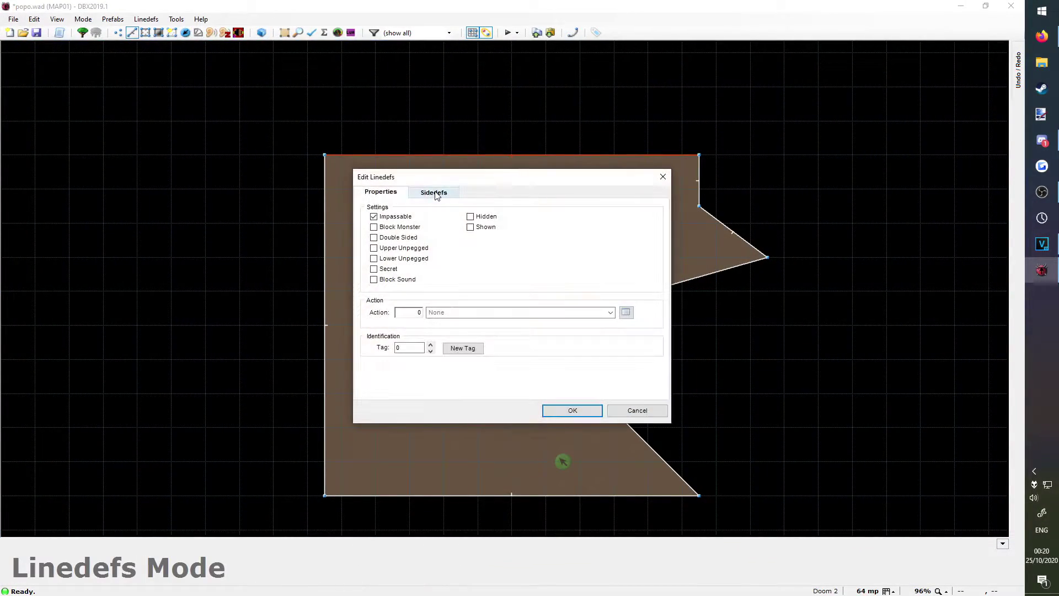
{"action": "left_click", "coordinate": [434, 192]}
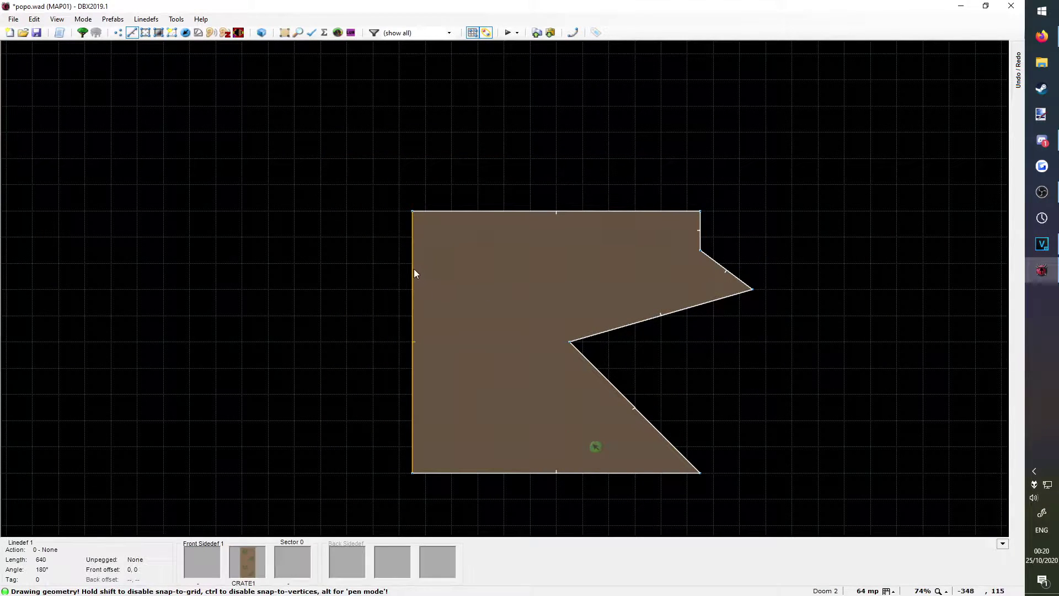
{"action": "key", "text": "Escape"}
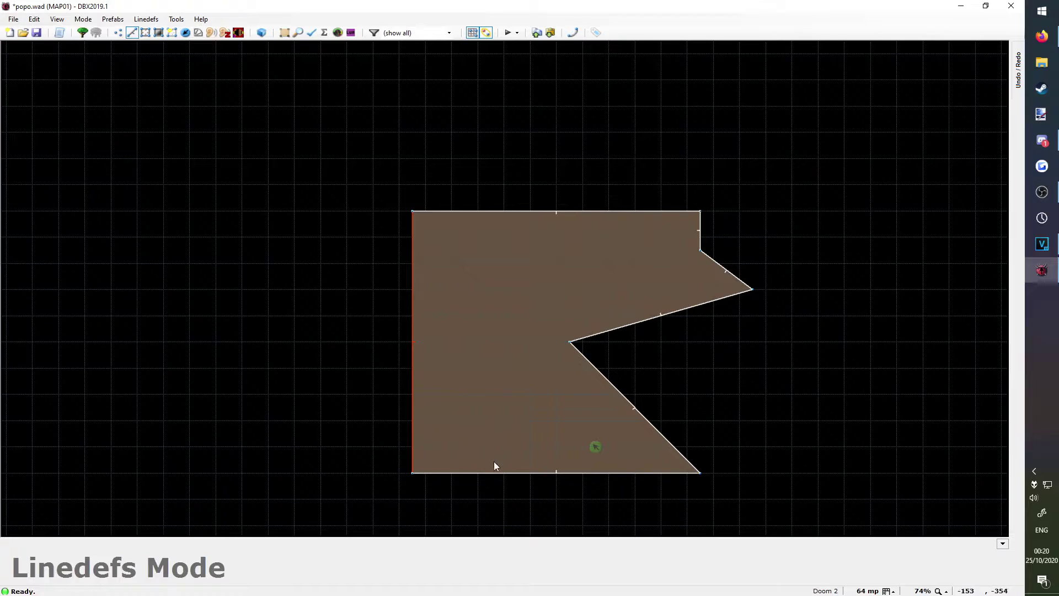
{"action": "left_click", "coordinate": [612, 384]}
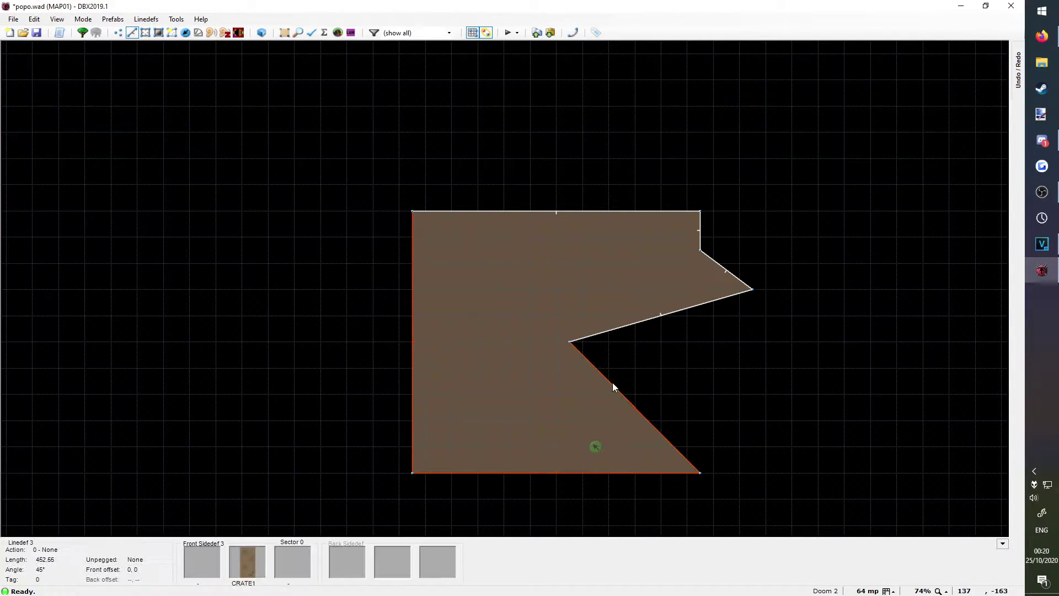
{"action": "right_click", "coordinate": [612, 384]}
{"action": "left_click", "coordinate": [909, 519]}
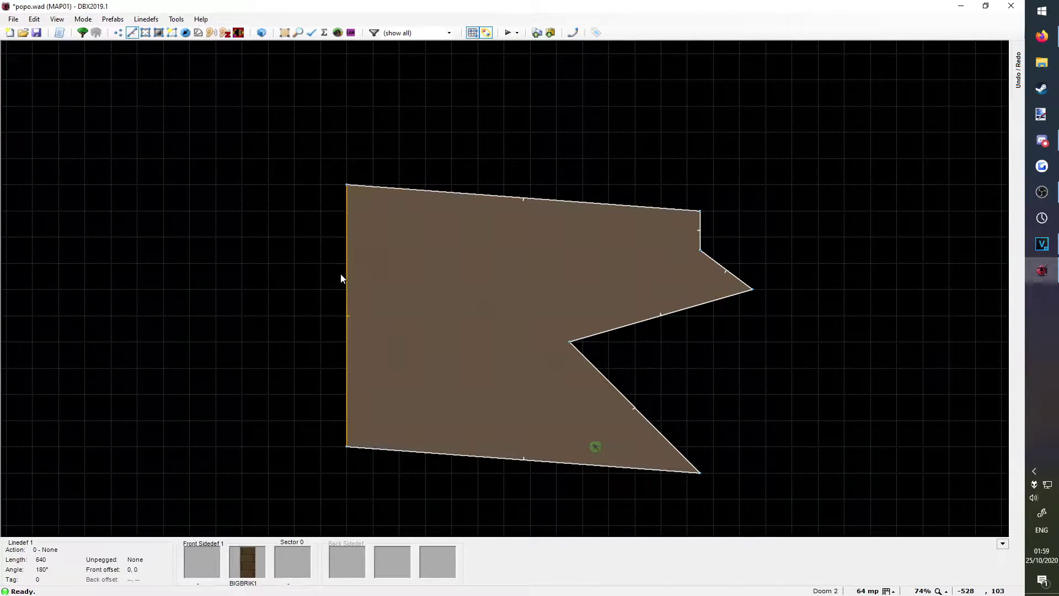
Drag the right and lower diagonal walls up and right to enlarge the room.
{"action": "left_click", "coordinate": [700, 230]}
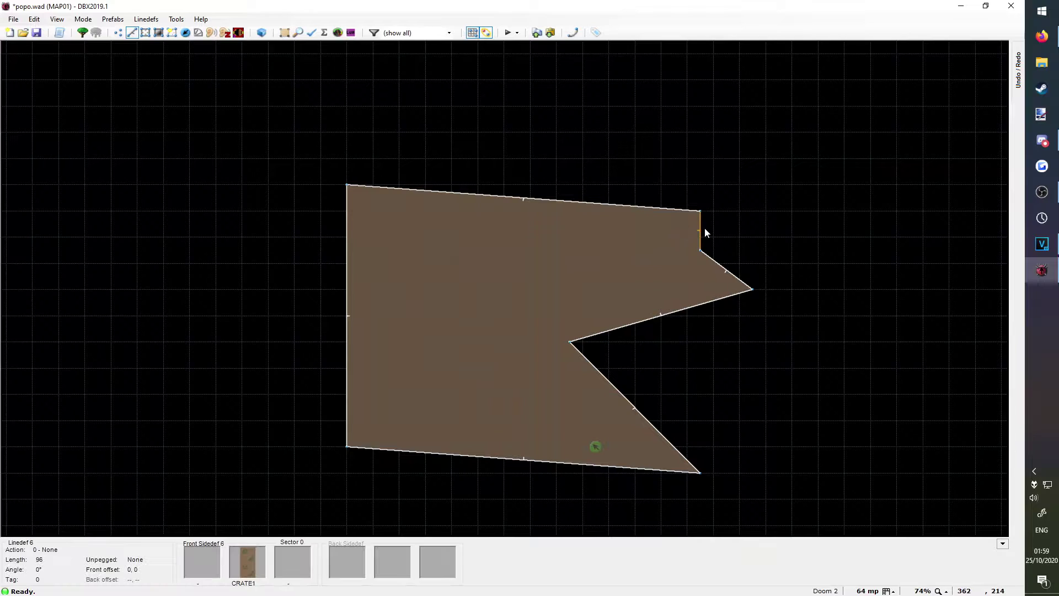
{"action": "left_click", "coordinate": [706, 298]}
{"action": "left_click_drag", "start_coordinate": [726, 270], "coordinate": [746, 206]}
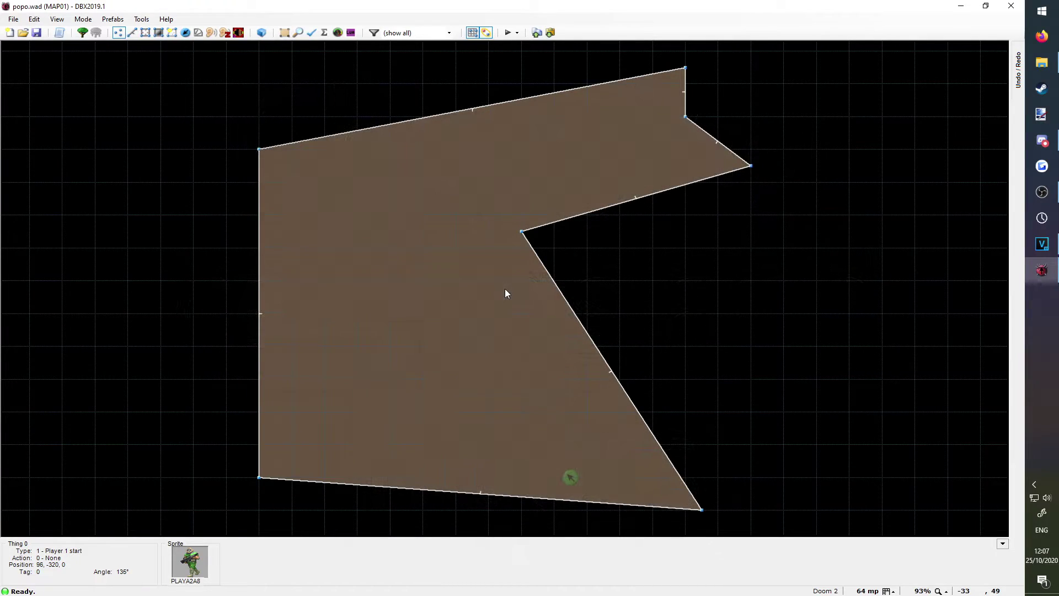
Give the room sector a DEM1_6 marble floor and an F_SKY1 sky ceiling.
{"action": "key", "text": "q"}
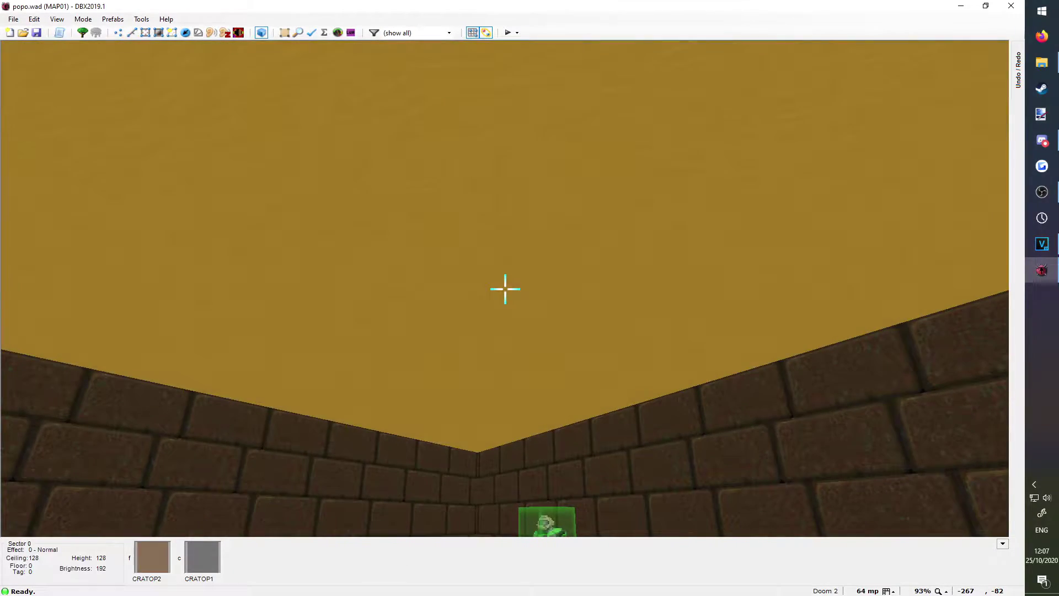
{"action": "right_click", "coordinate": [505, 288]}
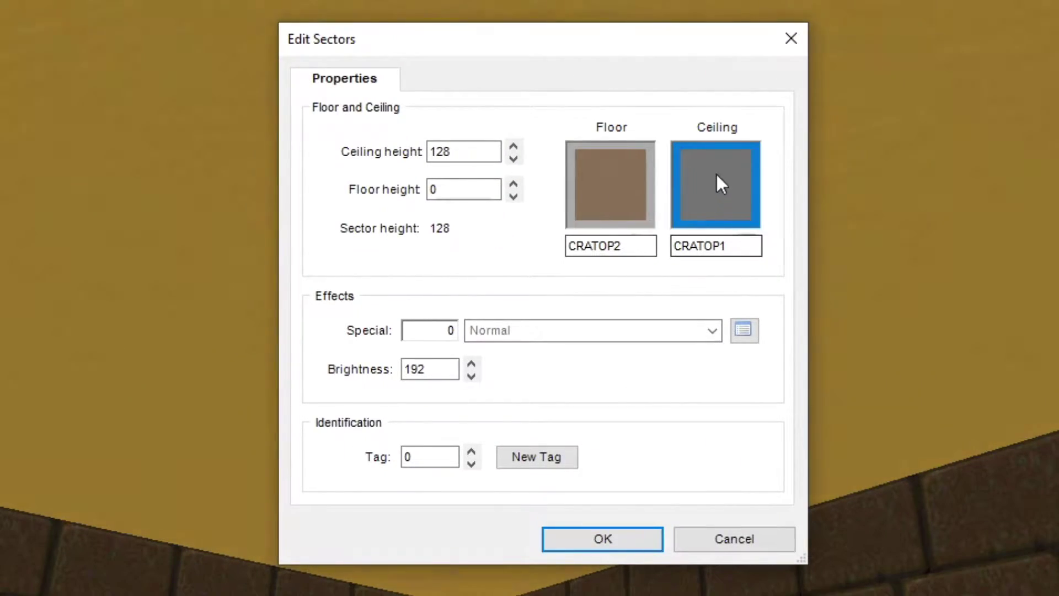
{"action": "left_click", "coordinate": [716, 174]}
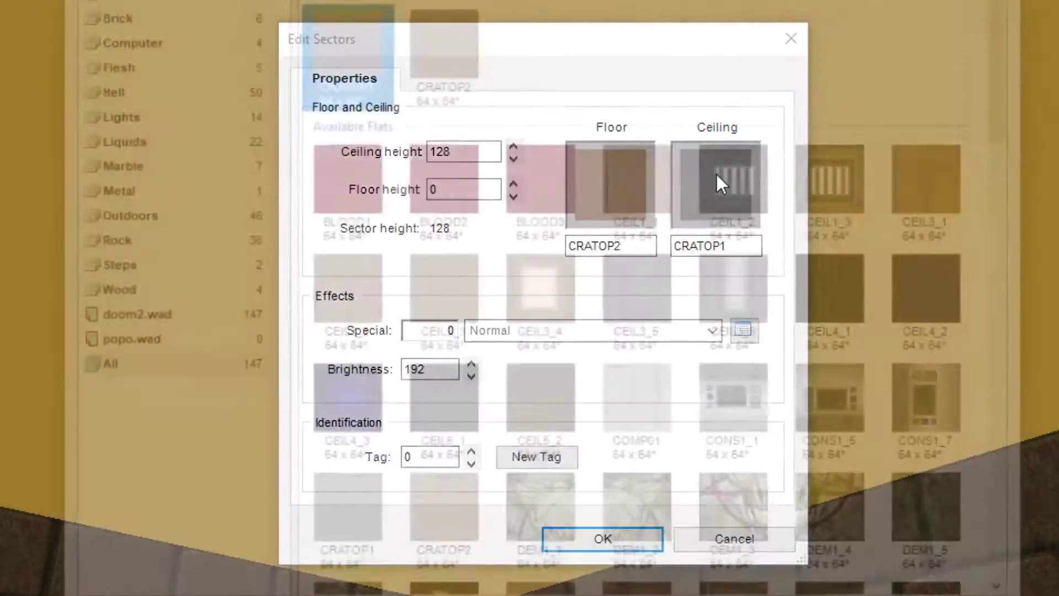
{"action": "left_click", "coordinate": [625, 186]}
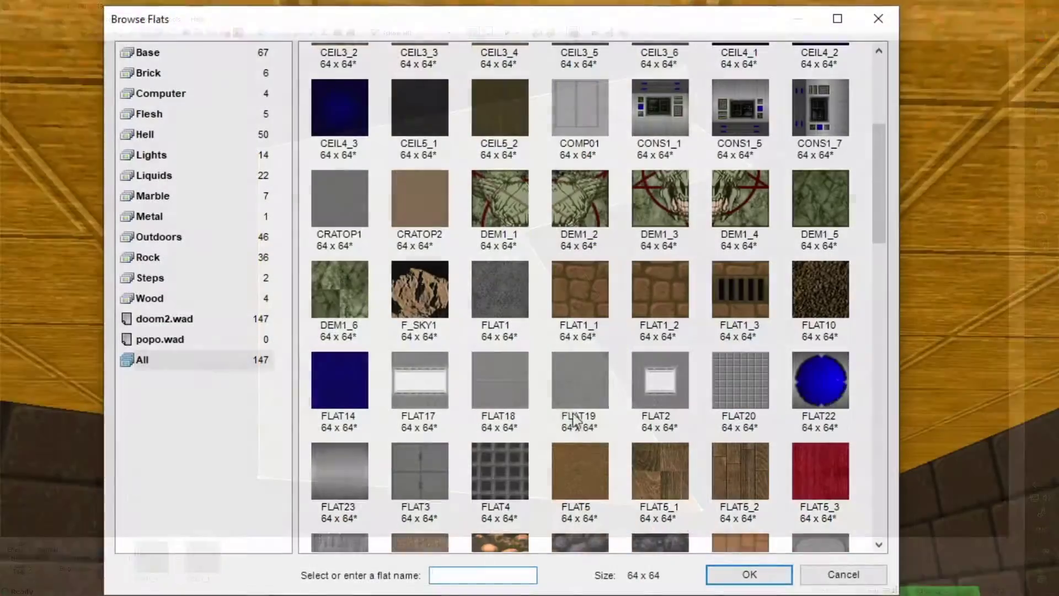
{"action": "left_click", "coordinate": [353, 293]}
{"action": "left_click", "coordinate": [419, 293]}
{"action": "left_click", "coordinate": [753, 575]}
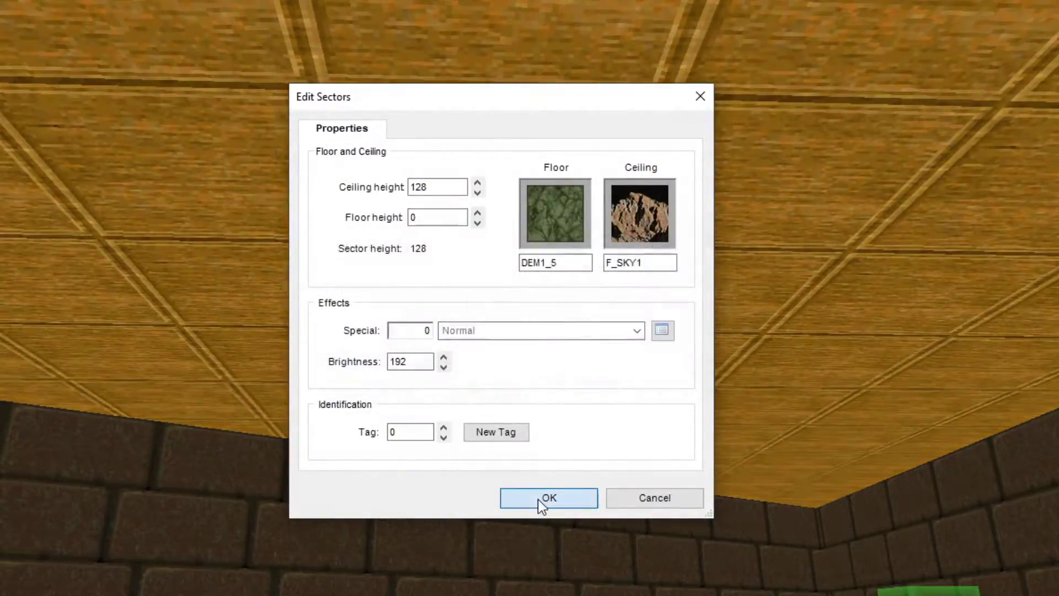
{"action": "left_click", "coordinate": [545, 501]}
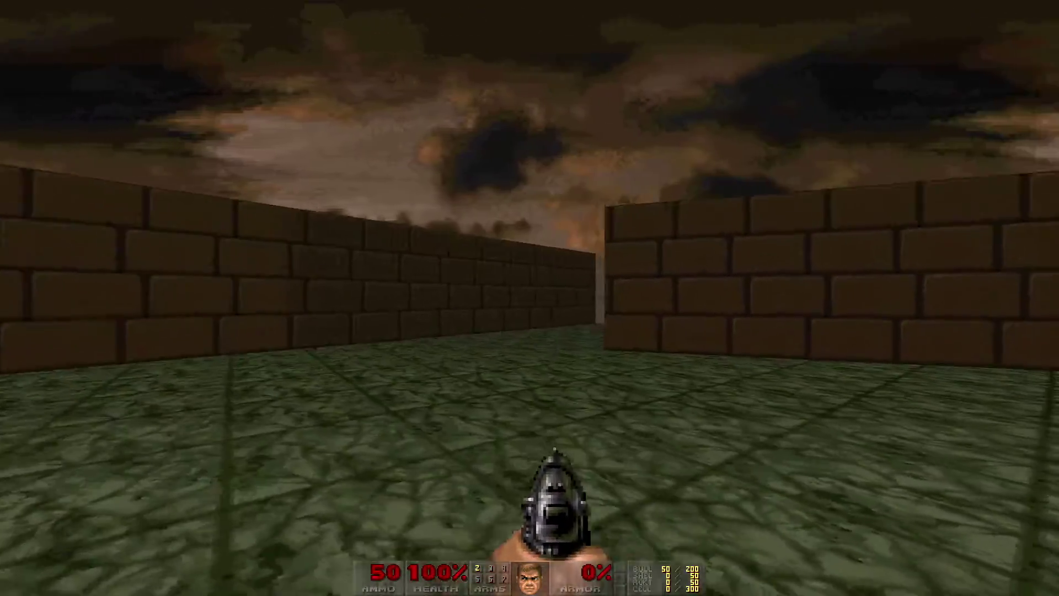
Walk through the test map, checking the cloudy sky above the brick walls.
{"action": "key", "text": "Left"}
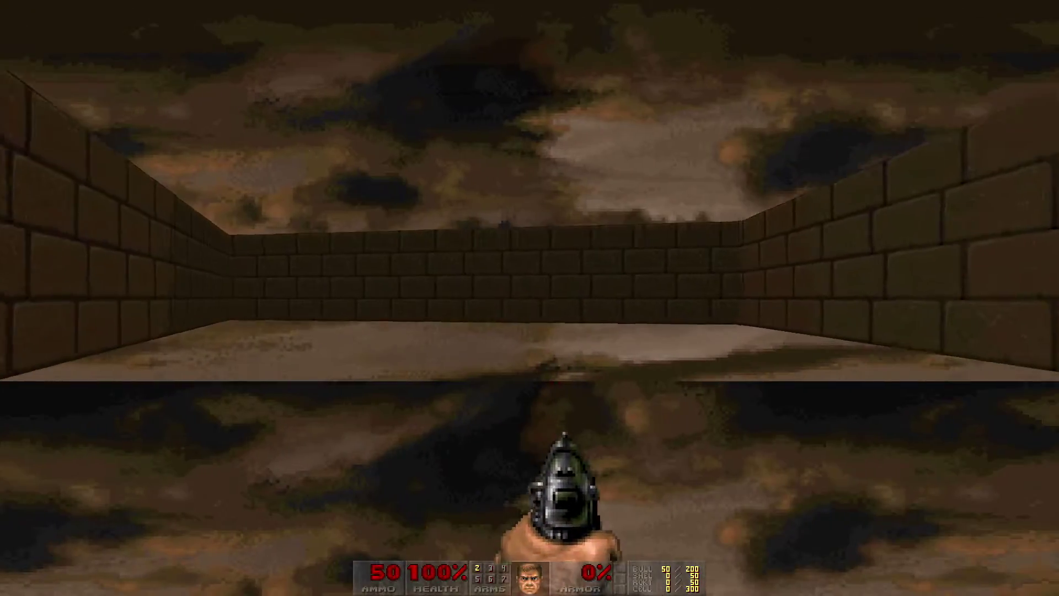
{"action": "key", "text": "Up"}
{"action": "key", "text": "Left"}
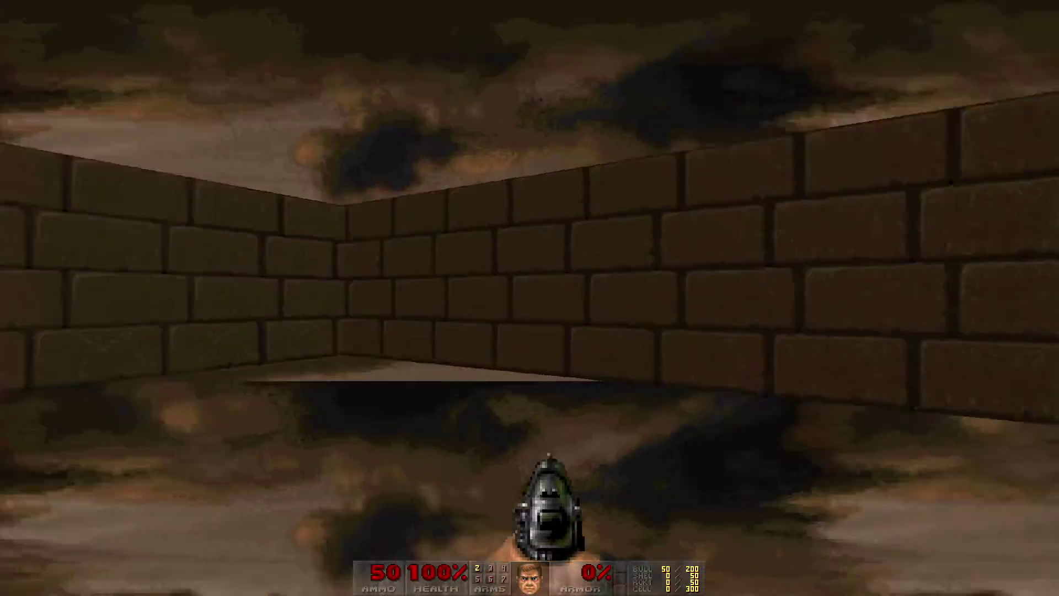
{"action": "key", "text": "Up"}
{"action": "key", "text": "Left"}
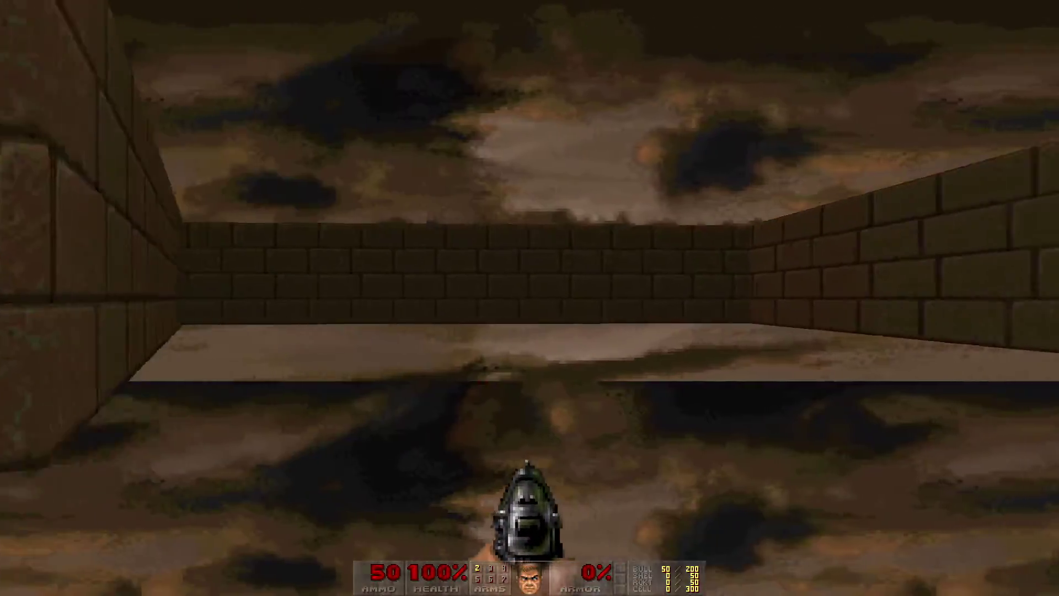
{"action": "key", "text": "Left"}
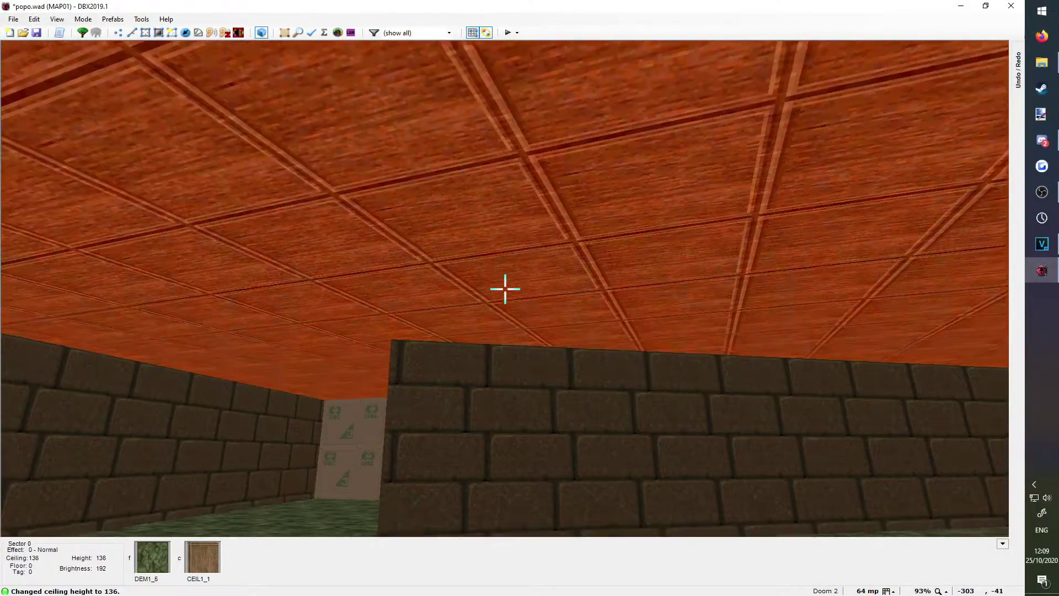
Raise the room's CEIL1_1 ceiling to height 440 with the mouse wheel.
{"action": "scroll", "coordinate": [505, 289], "scroll_direction": "up", "scroll_amount": 16}
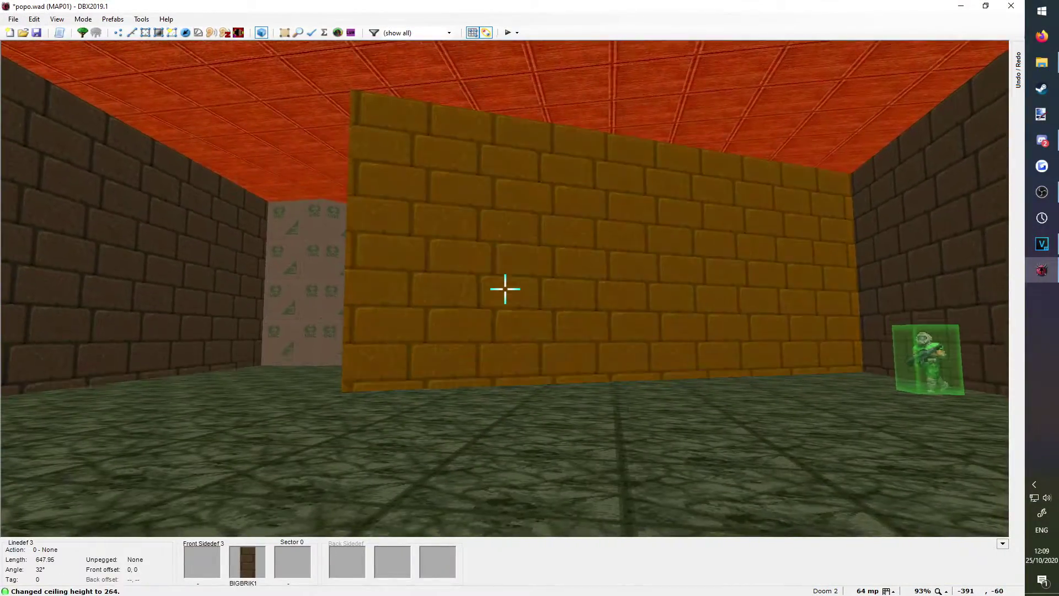
{"action": "scroll", "coordinate": [504, 289], "scroll_direction": "up", "scroll_amount": 4}
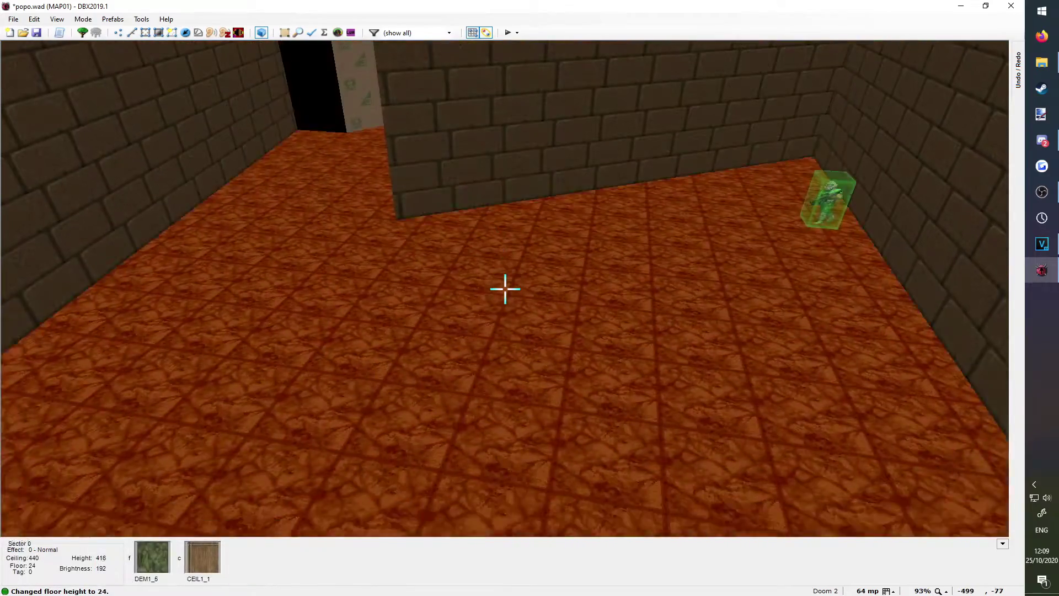
{"action": "scroll", "coordinate": [505, 288], "scroll_direction": "up", "scroll_amount": 4}
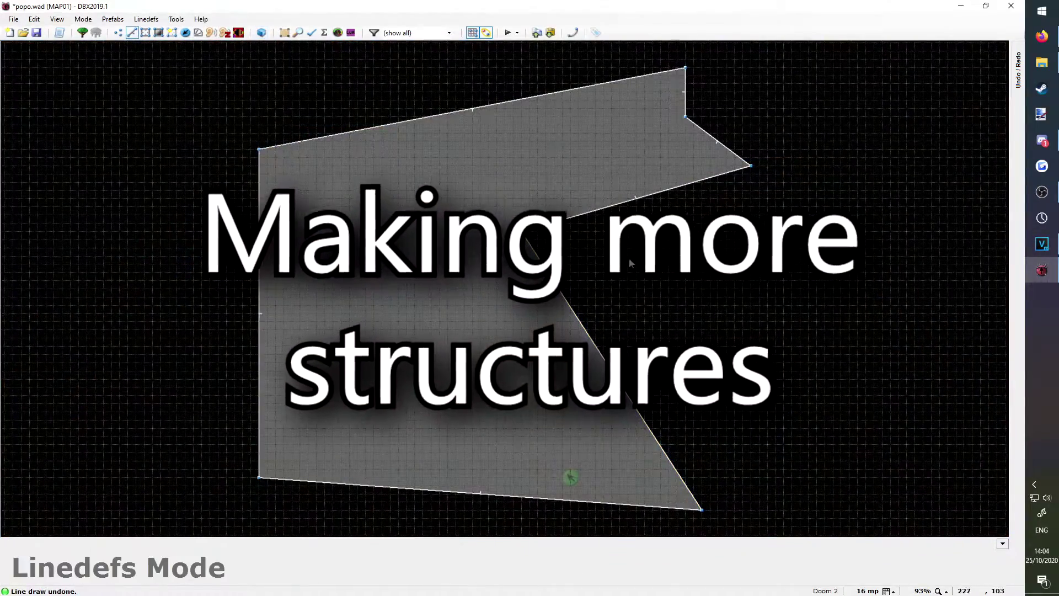
Preview the new octagonal pillar in the 3D view and playtest the map.
{"action": "scroll", "coordinate": [430, 274], "scroll_direction": "up", "scroll_amount": 4}
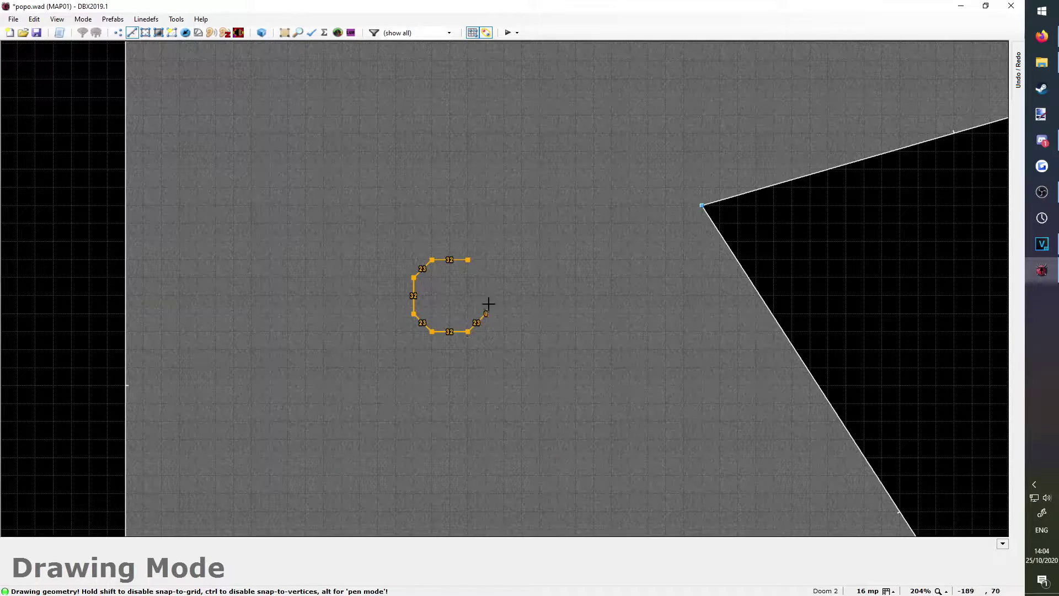
{"action": "key", "text": "q"}
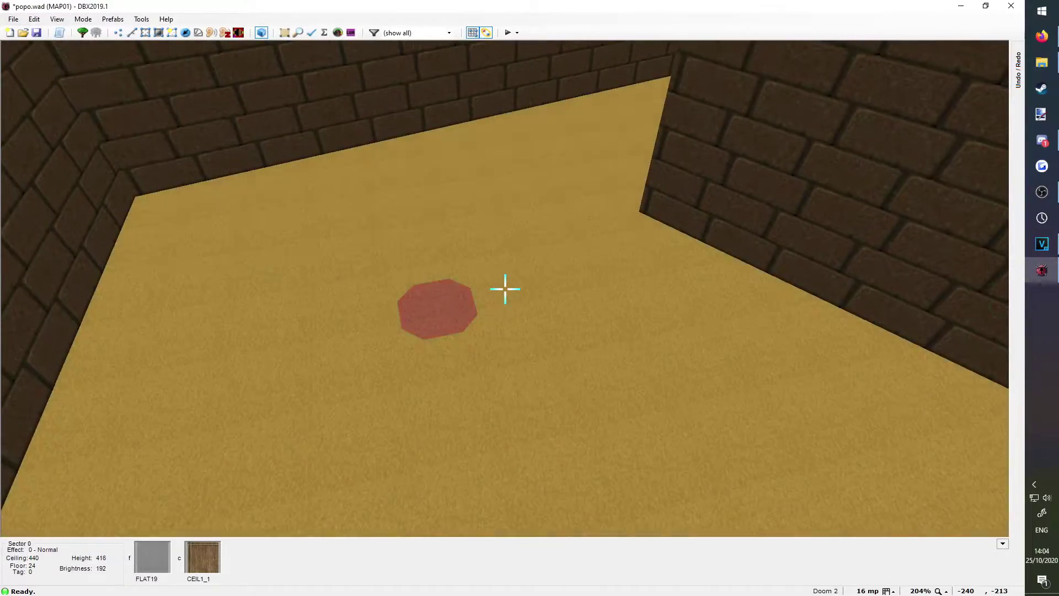
{"action": "scroll", "coordinate": [505, 288], "scroll_direction": "up", "scroll_amount": 3}
{"action": "scroll", "coordinate": [504, 288], "scroll_direction": "up", "scroll_amount": 18}
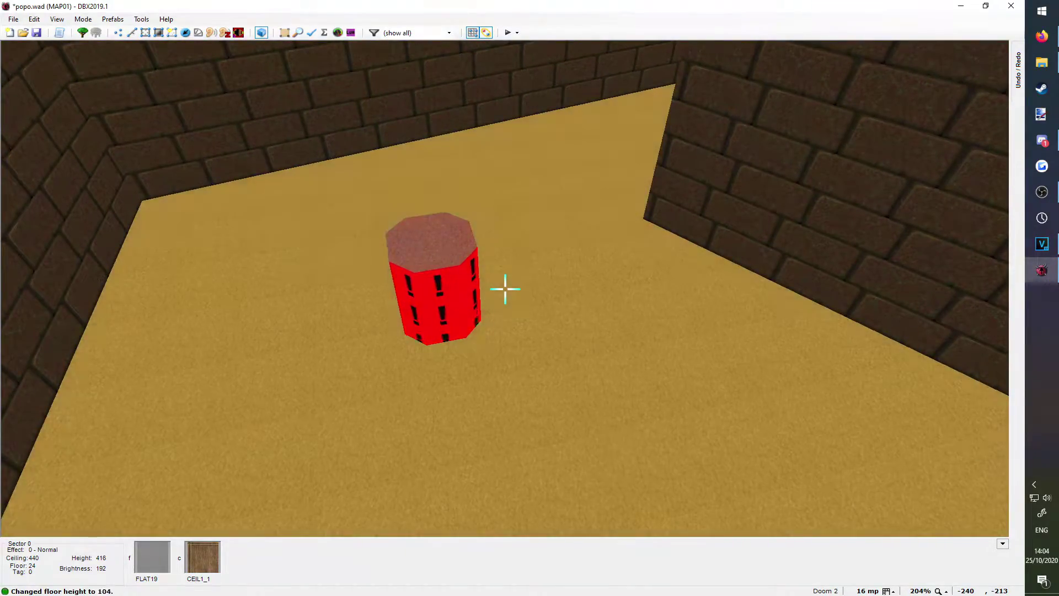
{"action": "key", "text": "s"}
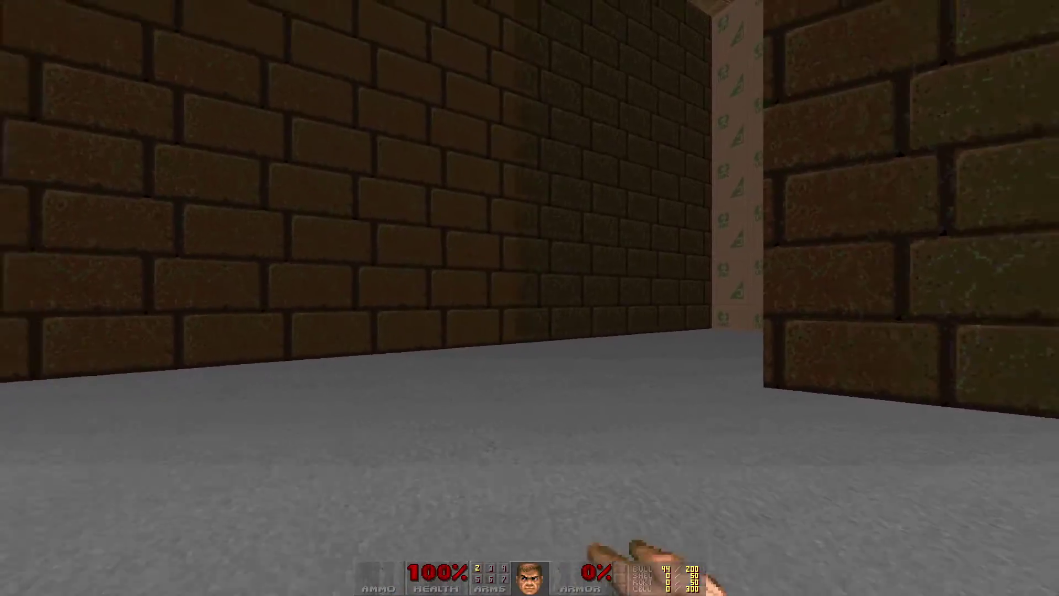
{"action": "key", "text": "Up"}
{"action": "key", "text": "Up"}
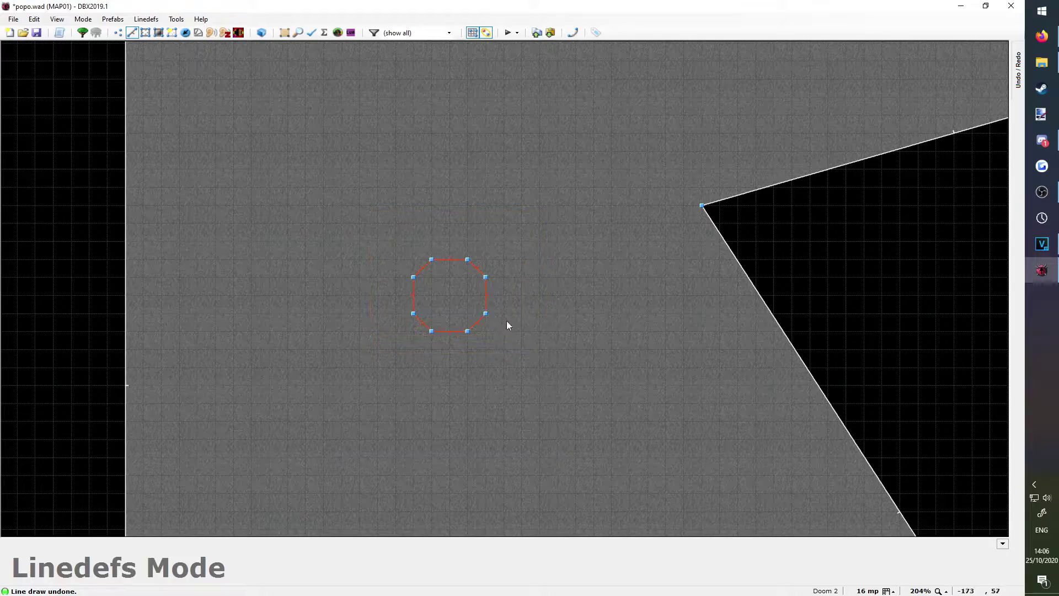
Open the eight octagon pillar walls' properties to choose their lower texture.
{"action": "right_click", "coordinate": [484, 302]}
{"action": "left_click", "coordinate": [424, 197]}
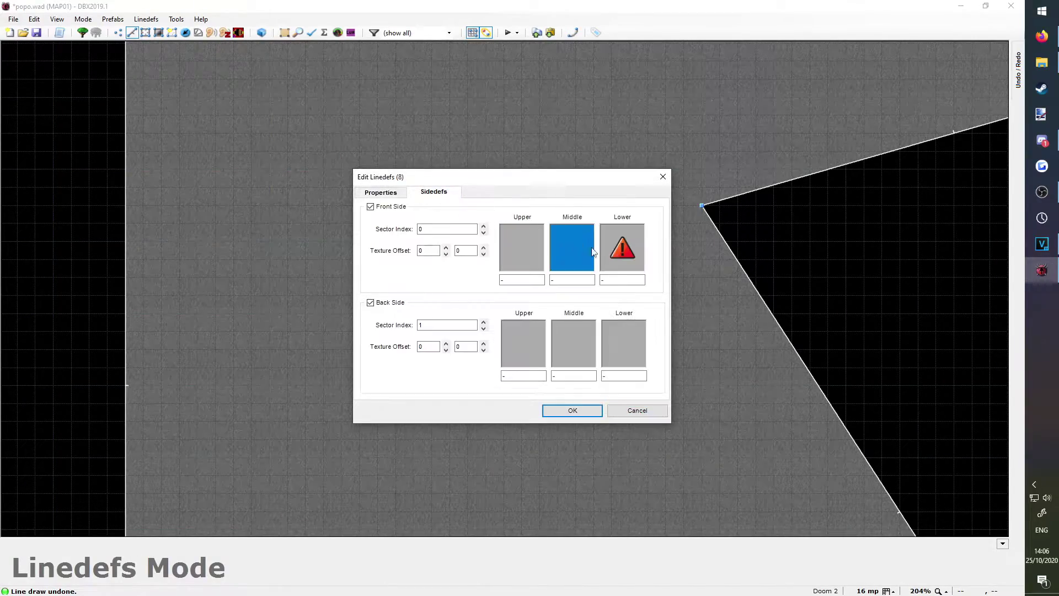
{"action": "left_click", "coordinate": [619, 256]}
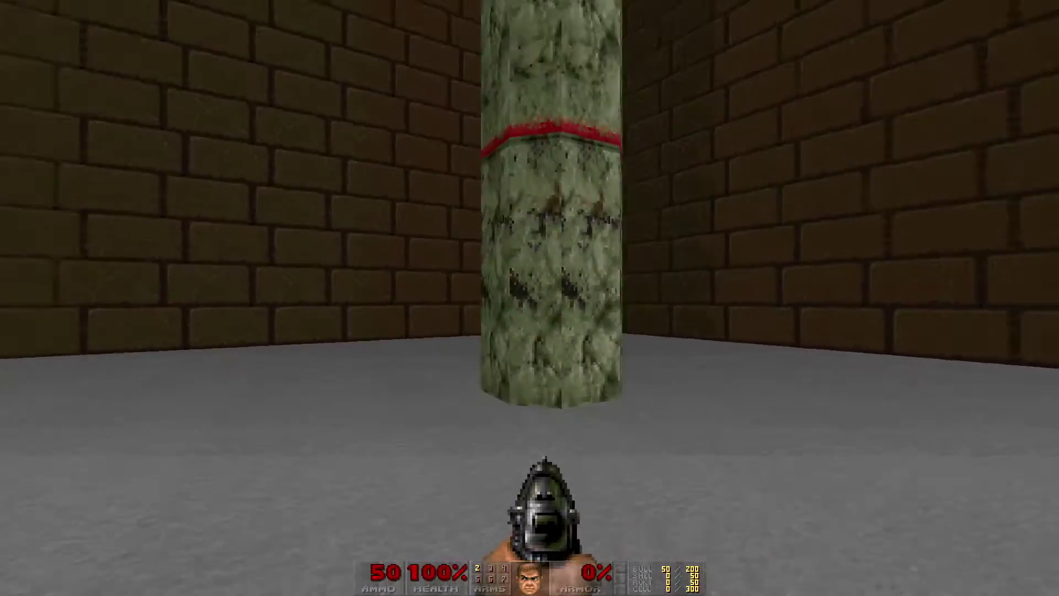
{"action": "key", "text": "Down"}
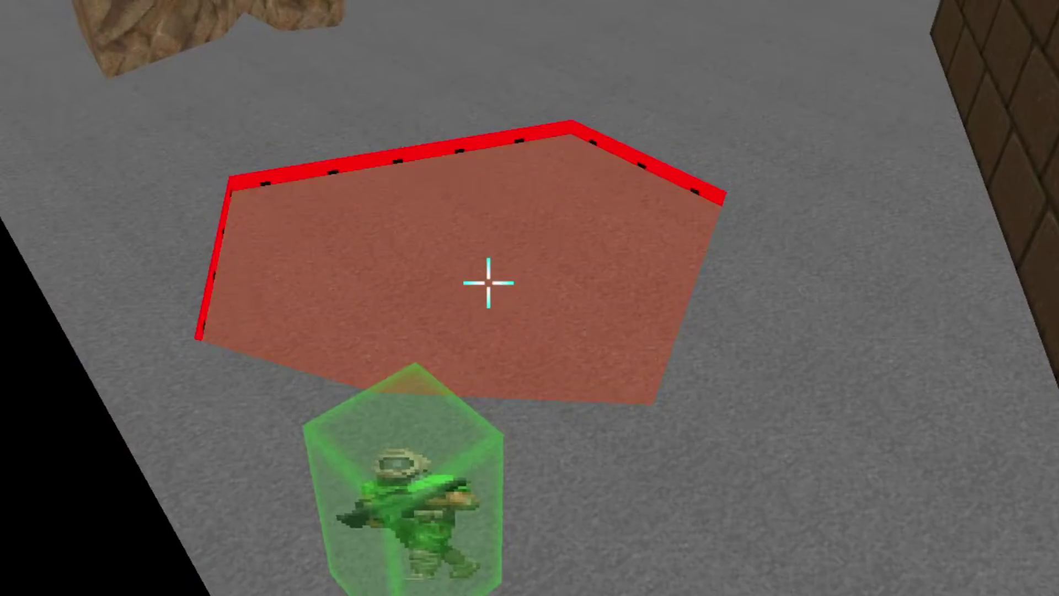
Apply the FWATER1 liquid flat to the pentagon sector, then start the rock outline.
{"action": "right_click", "coordinate": [487, 282]}
{"action": "left_click", "coordinate": [629, 205]}
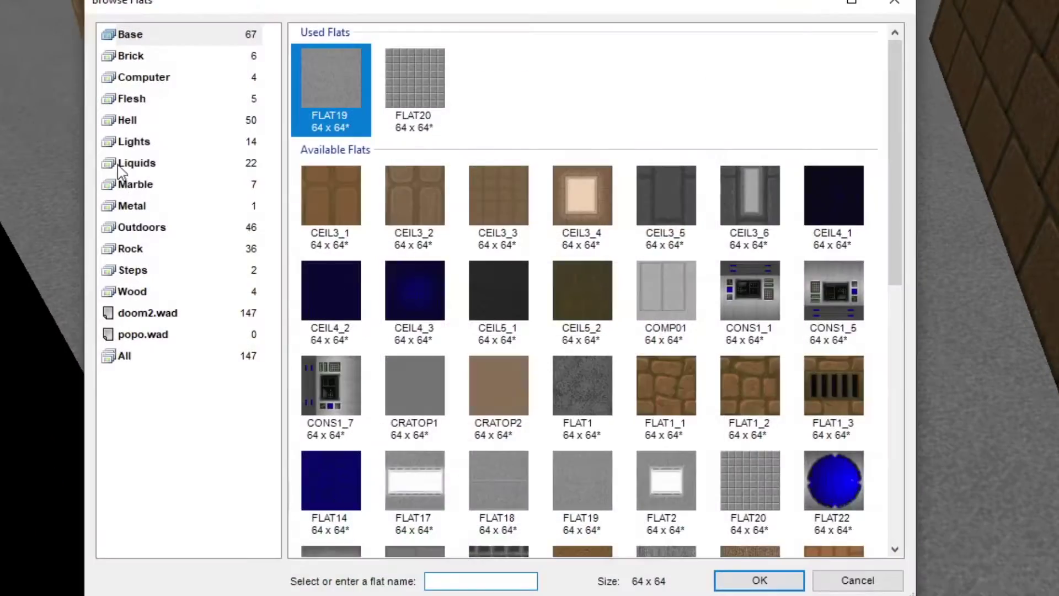
{"action": "left_click", "coordinate": [132, 160]}
{"action": "left_click", "coordinate": [581, 94]}
{"action": "left_click", "coordinate": [758, 577]}
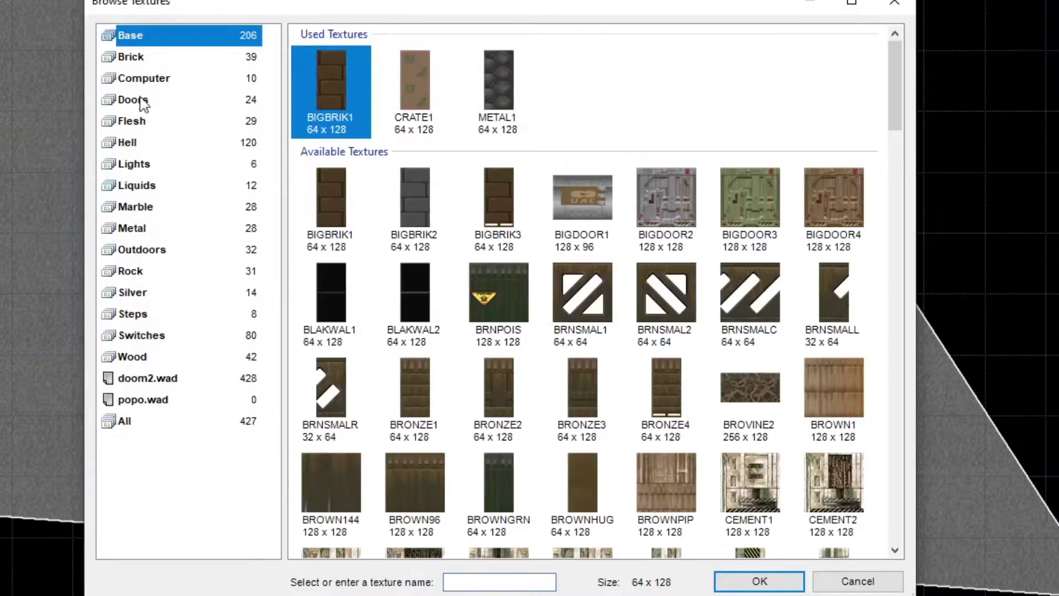
{"action": "left_click", "coordinate": [142, 244]}
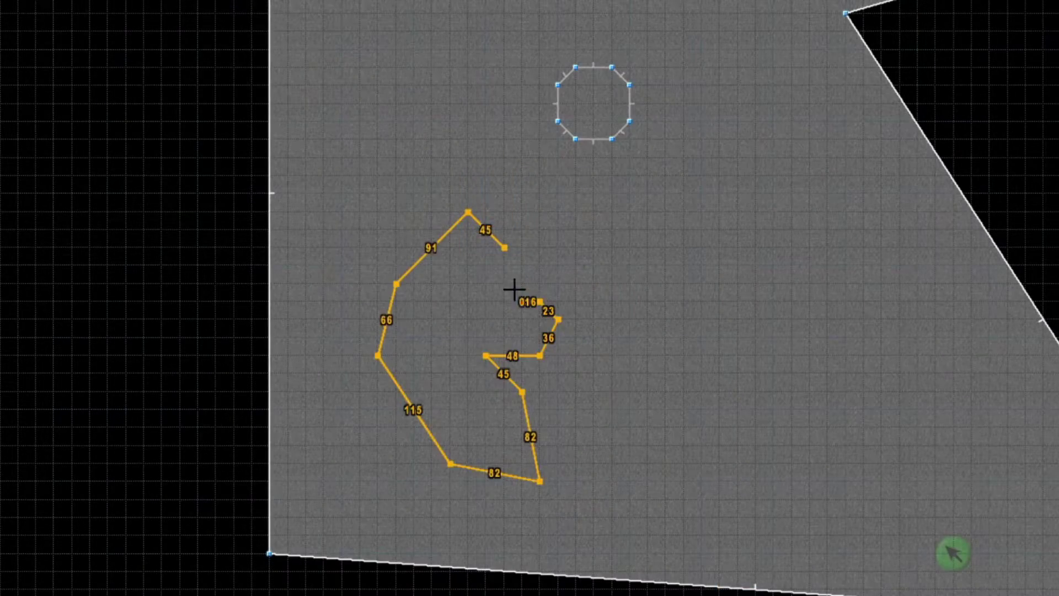
Close the rock outline into a sector and give its lines the ROCK5 lower texture.
{"action": "left_click", "coordinate": [482, 328]}
{"action": "left_click_drag", "start_coordinate": [338, 163], "coordinate": [580, 517]}
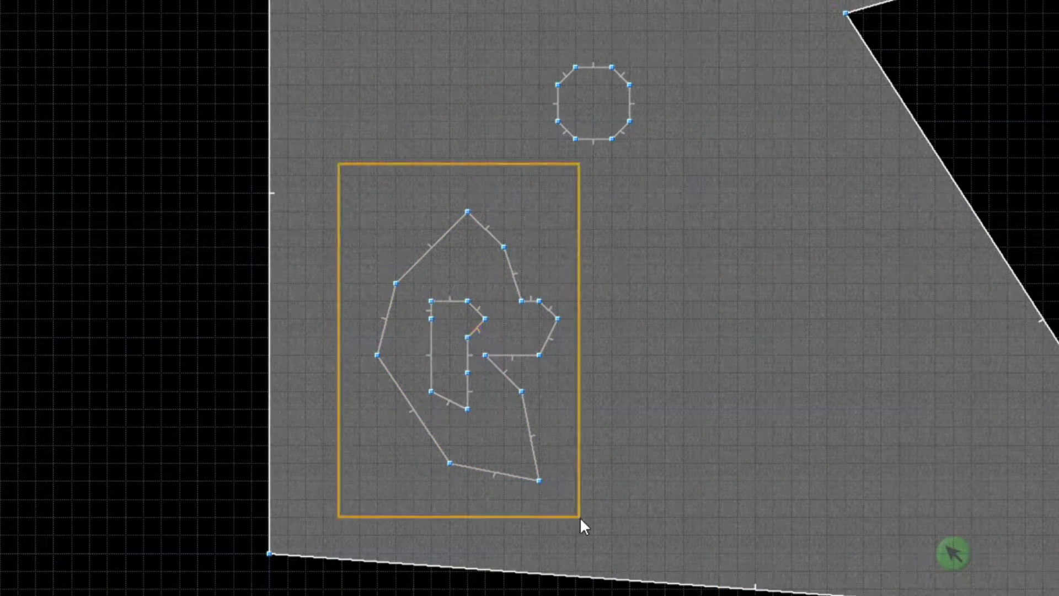
{"action": "left_click", "coordinate": [384, 125]}
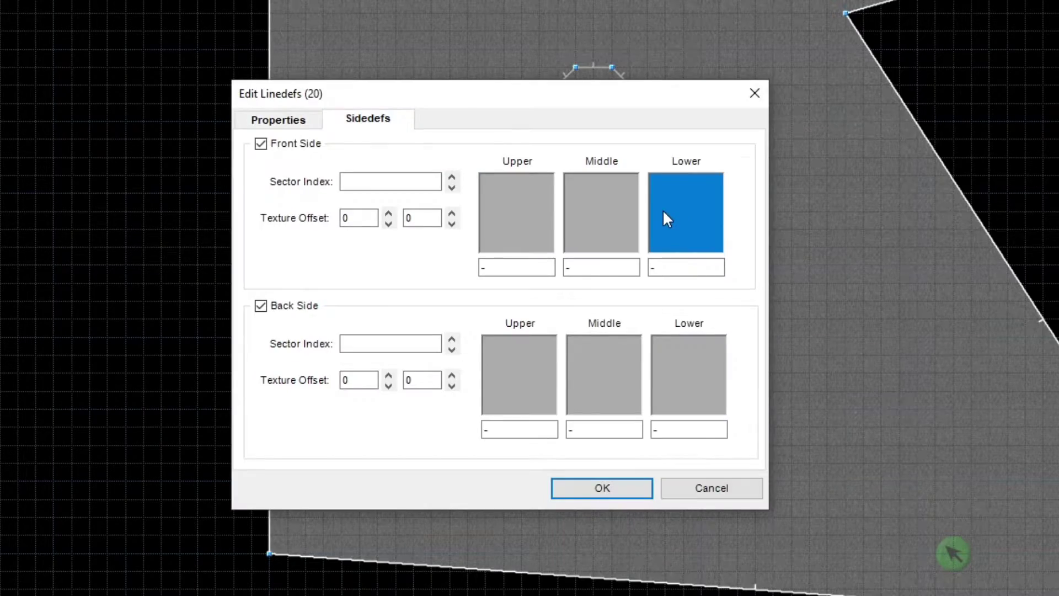
{"action": "left_click", "coordinate": [666, 219]}
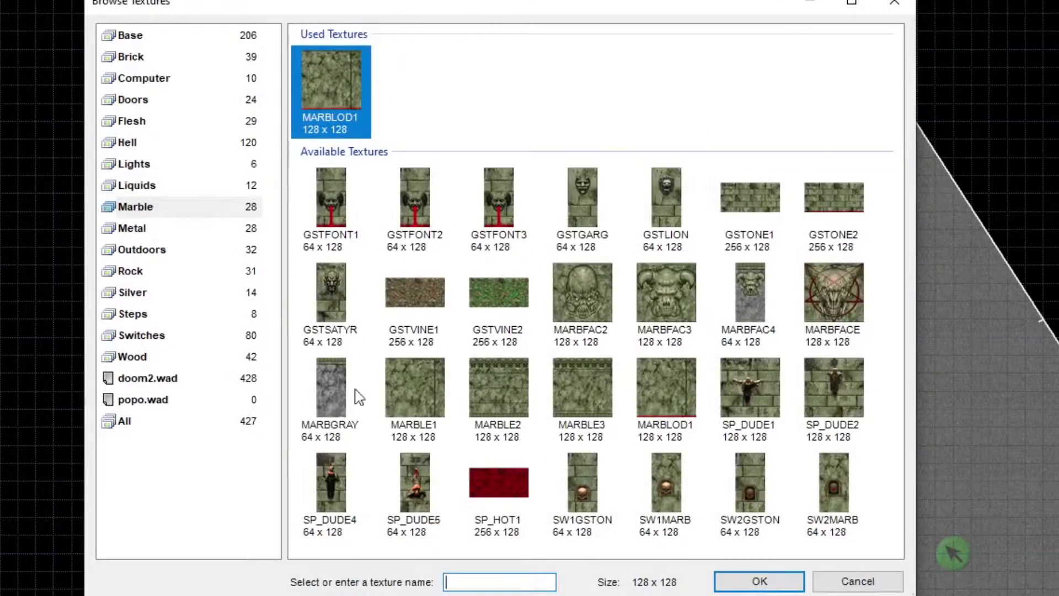
{"action": "left_click", "coordinate": [140, 270]}
{"action": "left_click", "coordinate": [747, 182]}
{"action": "left_click", "coordinate": [748, 573]}
{"action": "left_click", "coordinate": [602, 488]}
Give the rock sectors an RROCK09 floor flat.
{"action": "right_click", "coordinate": [457, 330]}
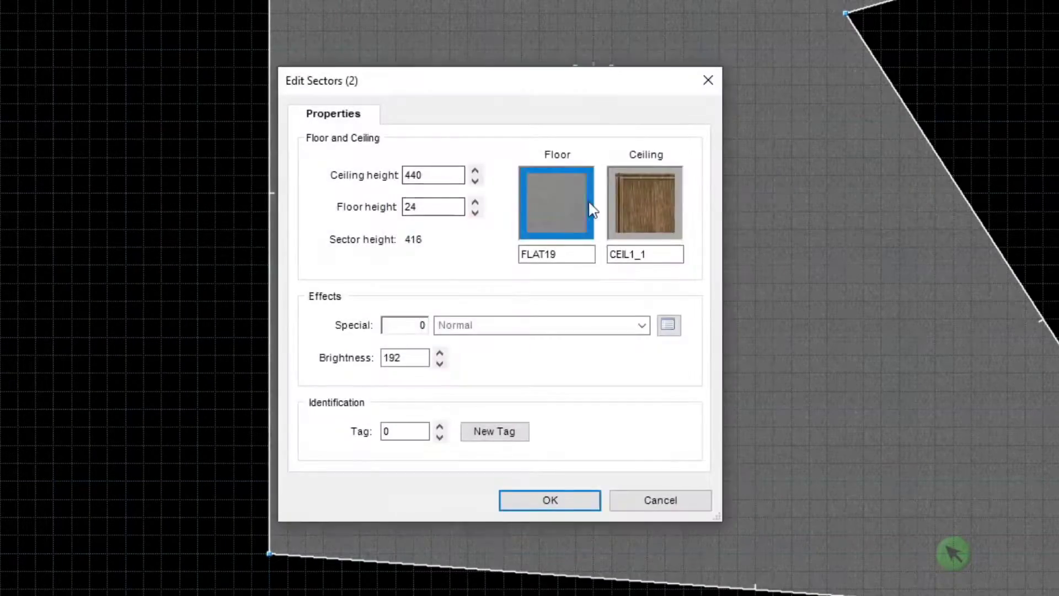
{"action": "left_click", "coordinate": [586, 208]}
{"action": "left_click", "coordinate": [760, 580]}
{"action": "left_click", "coordinate": [506, 501]}
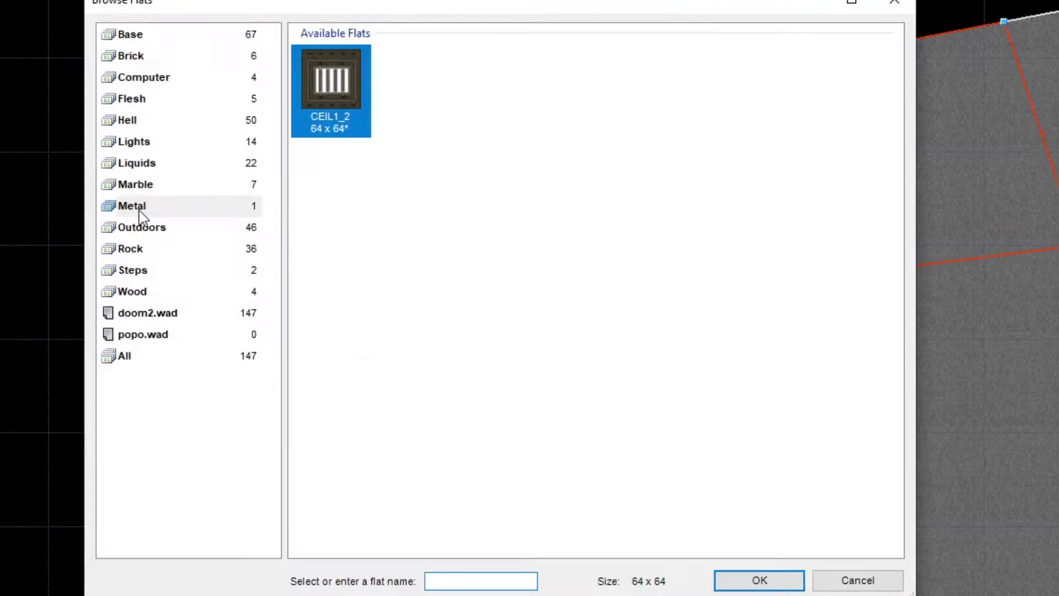
Pick the FLAT1_1 flat for the raised block.
{"action": "left_click", "coordinate": [196, 185]}
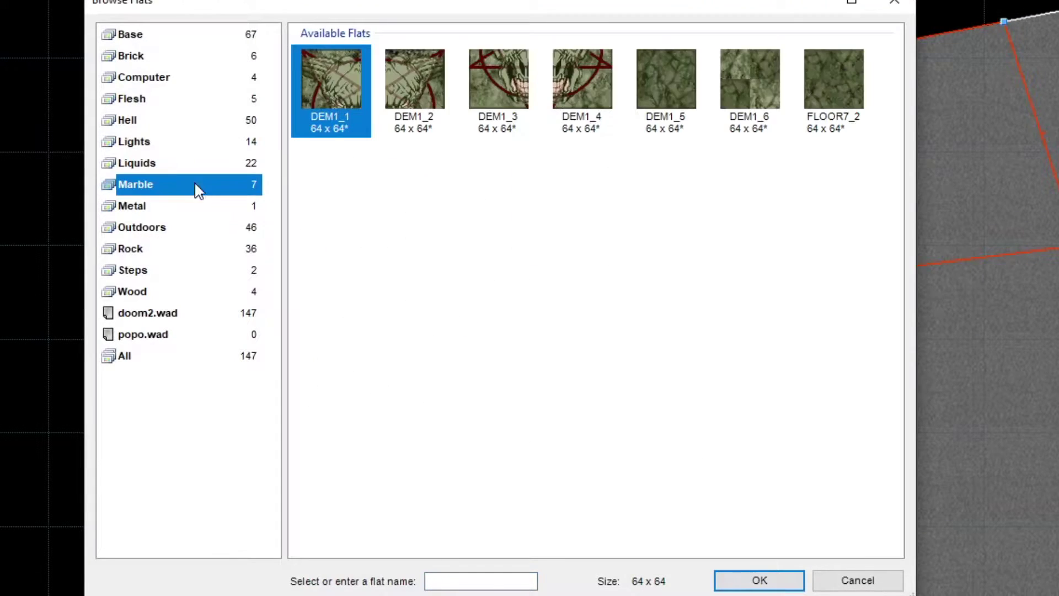
{"action": "left_click", "coordinate": [130, 34]}
{"action": "left_click", "coordinate": [673, 337]}
{"action": "scroll", "coordinate": [466, 489], "scroll_direction": "down", "scroll_amount": 1}
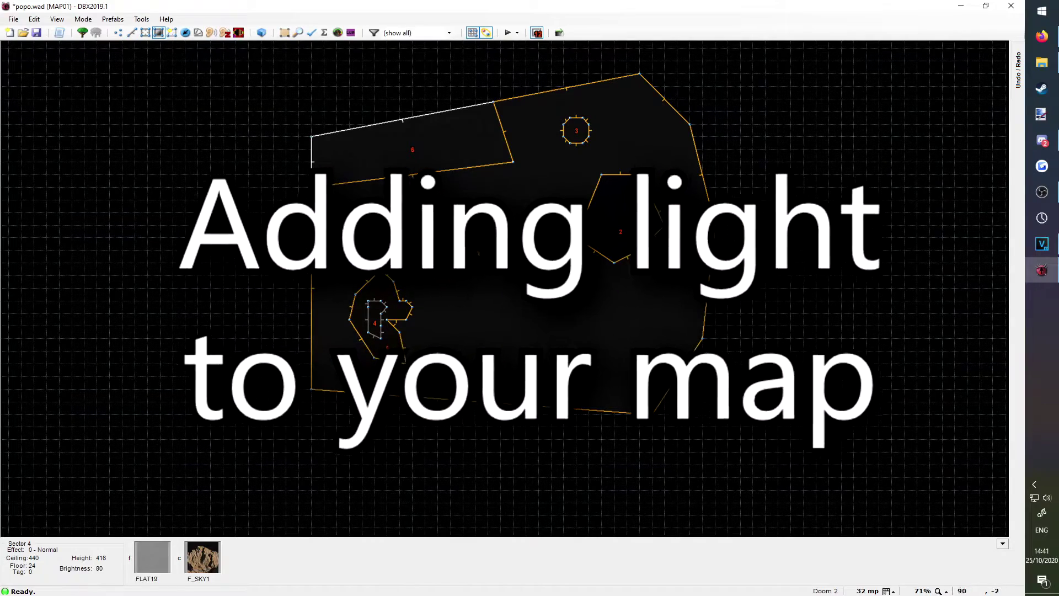
Darken the main room in Brightness Mode, preview it in 3D, and settle on light level 160.
{"action": "key", "text": "ctrl+z"}
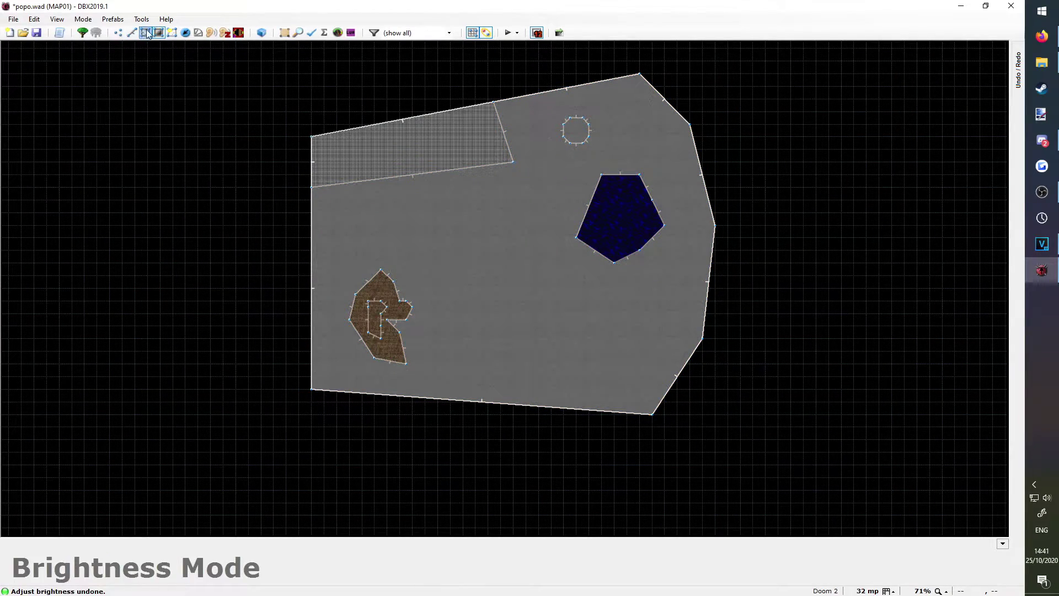
{"action": "left_click", "coordinate": [80, 20]}
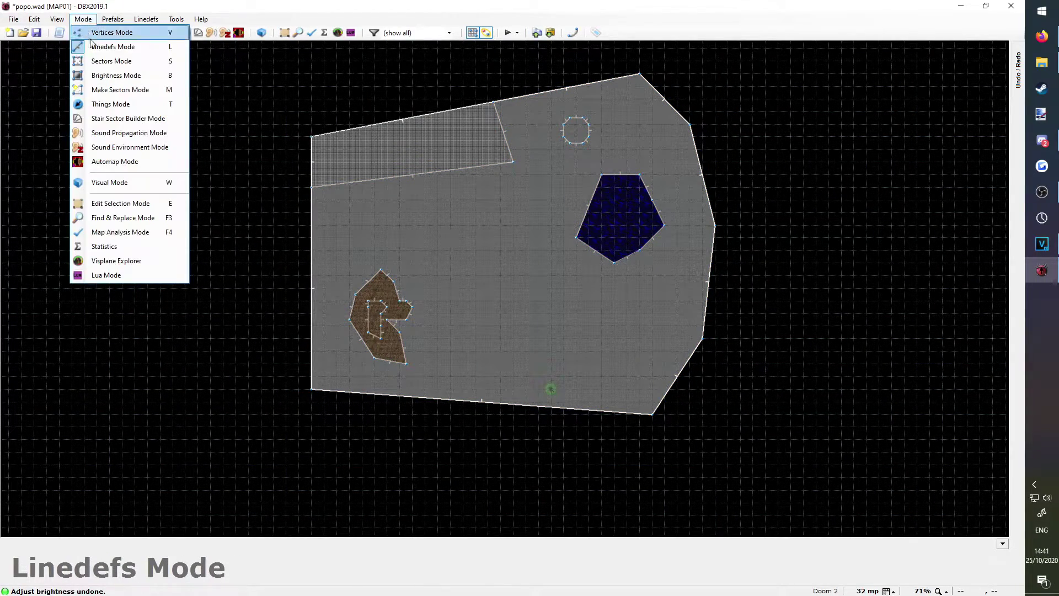
{"action": "left_click", "coordinate": [101, 78]}
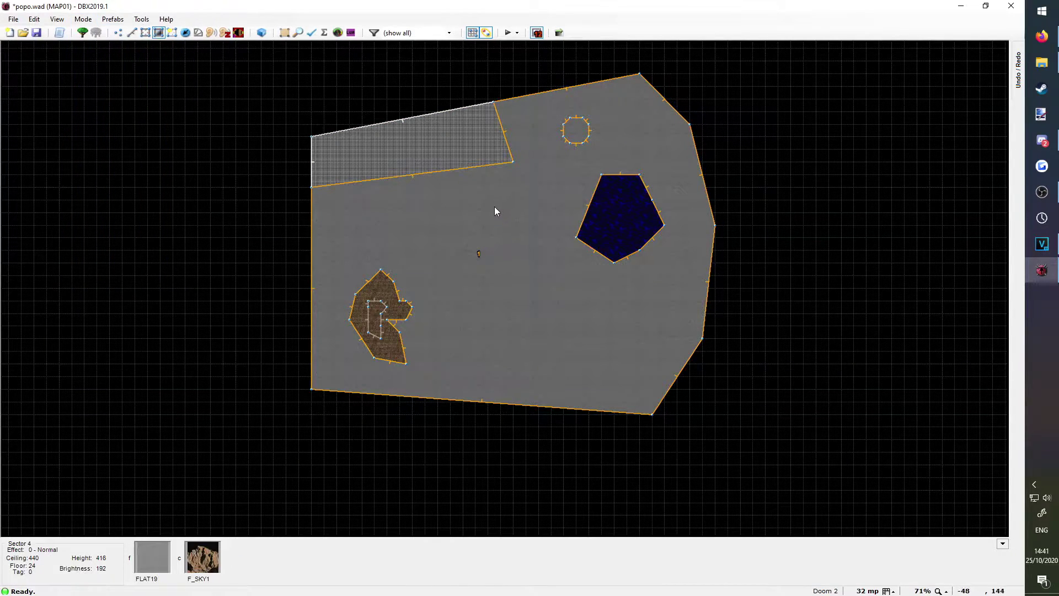
{"action": "scroll", "coordinate": [495, 235], "scroll_direction": "down", "scroll_amount": 10}
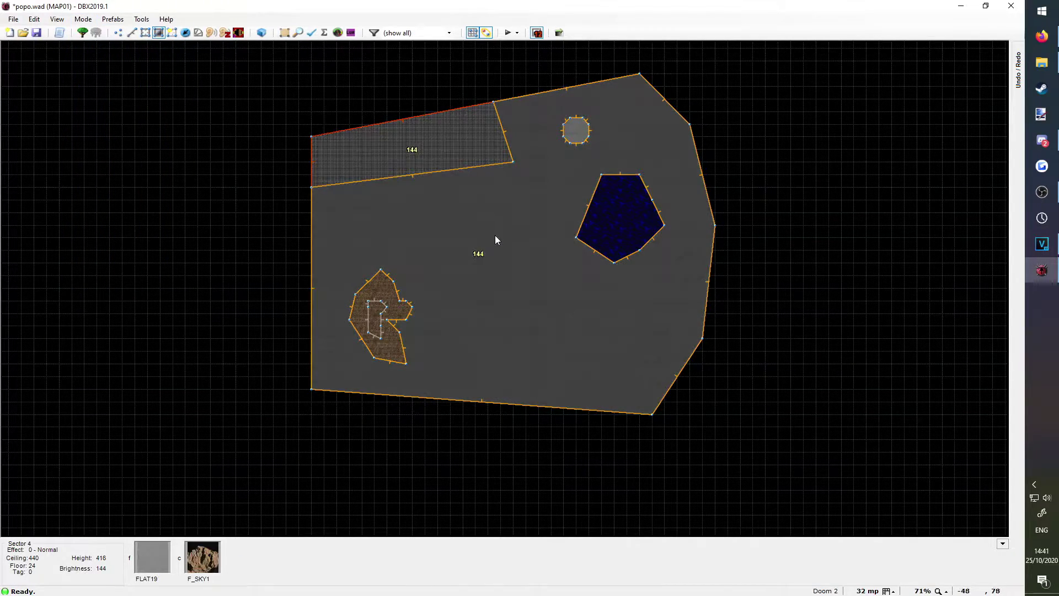
{"action": "key", "text": "w"}
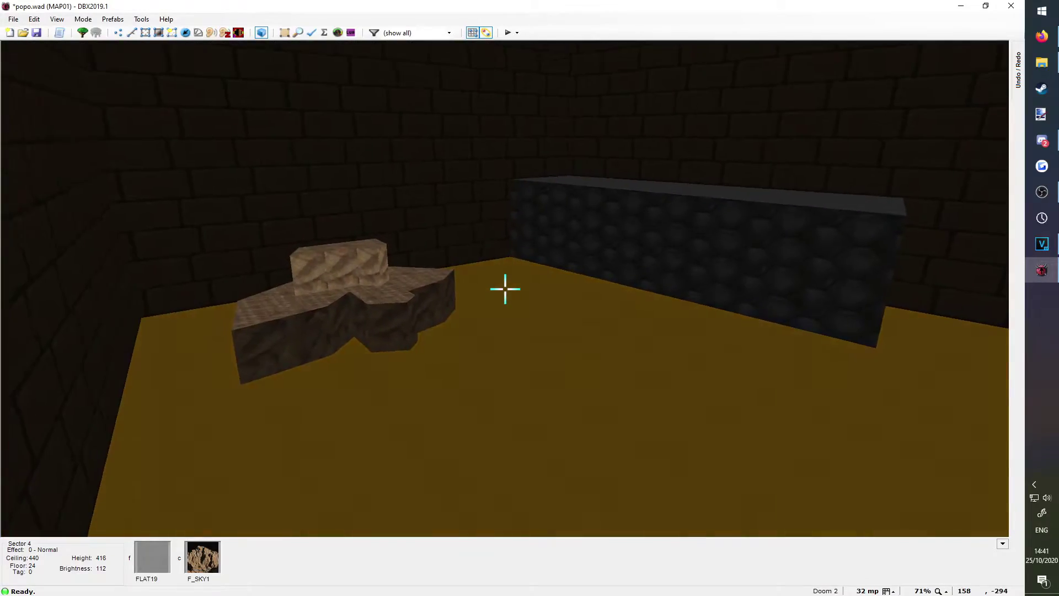
{"action": "key", "text": "w"}
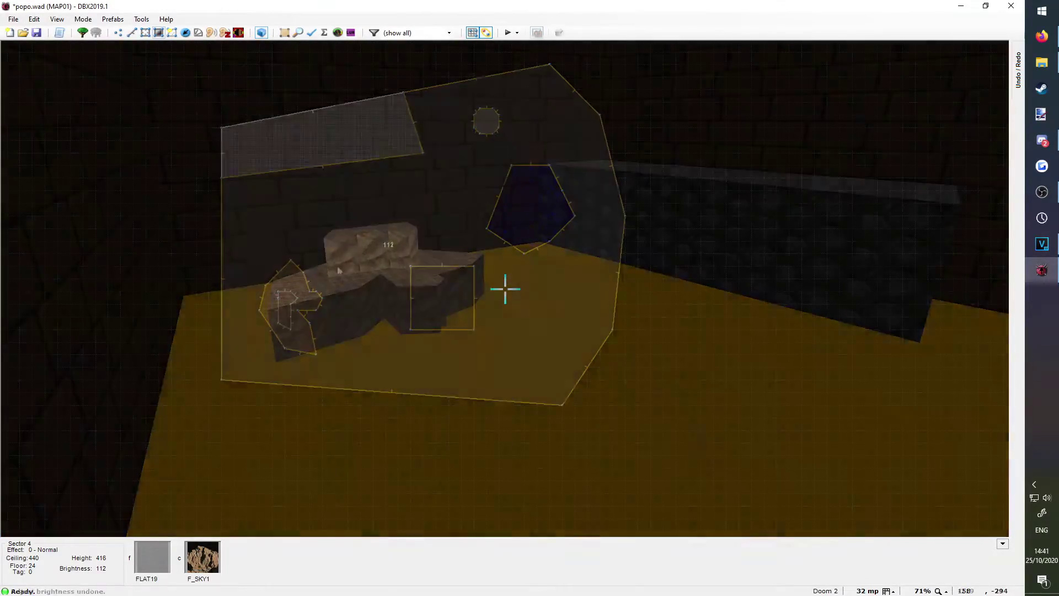
{"action": "key", "text": "ctrl+z"}
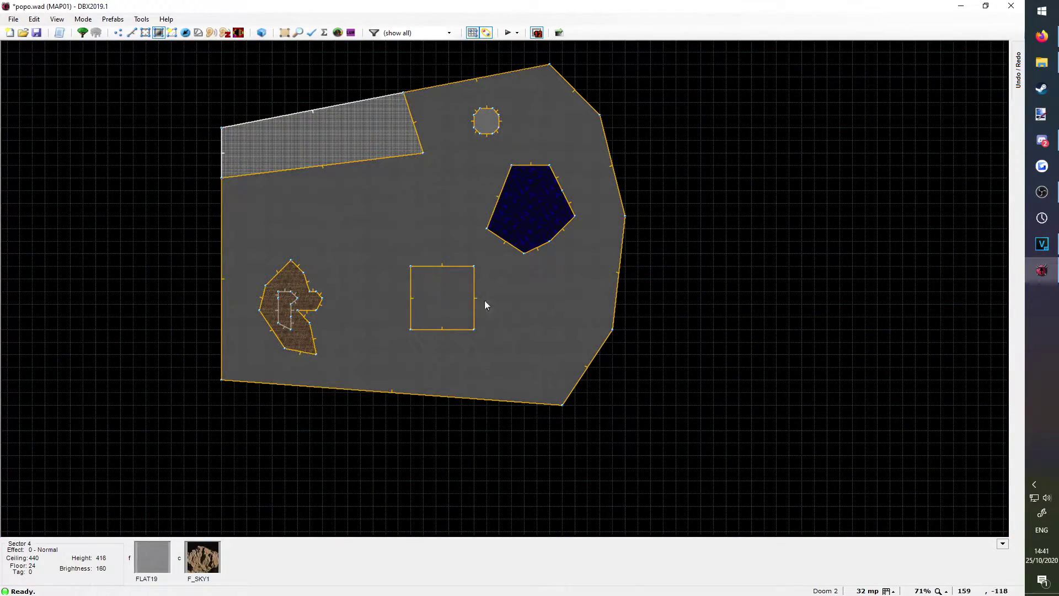
{"action": "left_click", "coordinate": [167, 33]}
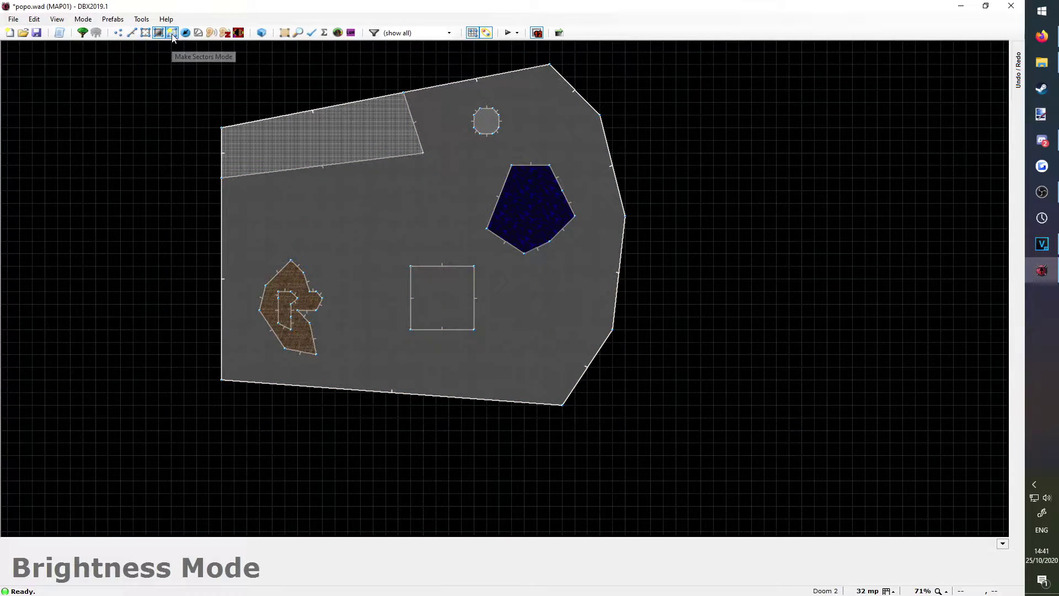
Make the central square under the lamp its own 224-brightness sector and ring it with an octagon.
{"action": "left_click", "coordinate": [428, 289]}
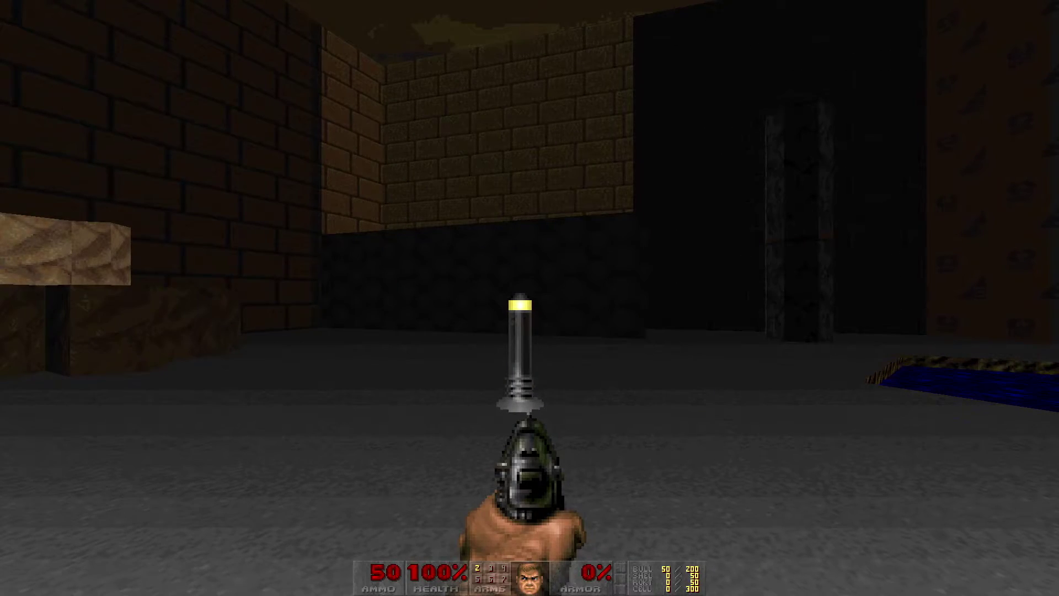
{"action": "key", "text": "ctrl"}
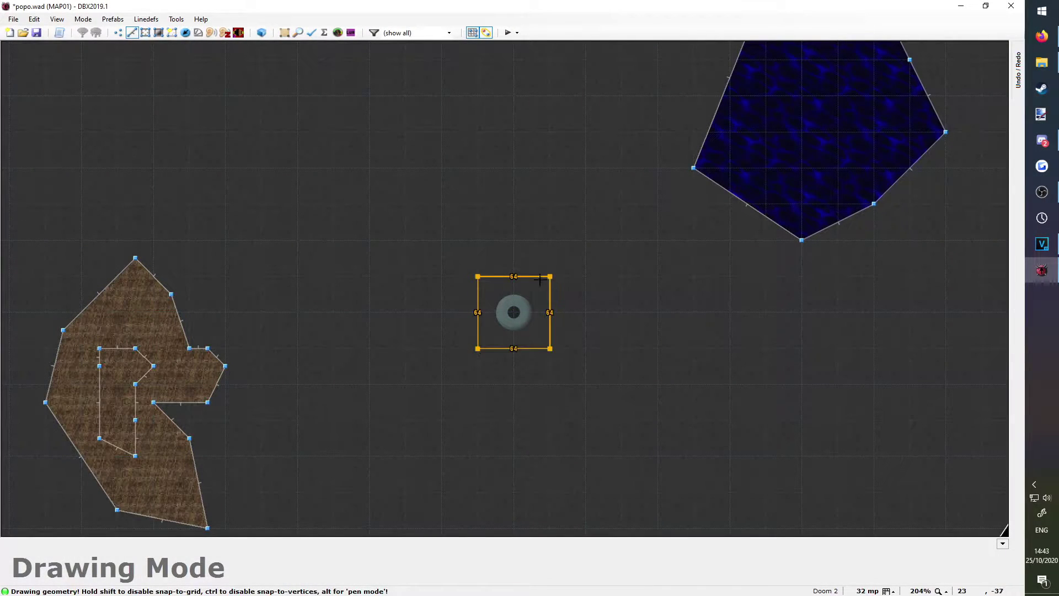
{"action": "left_click", "coordinate": [539, 279]}
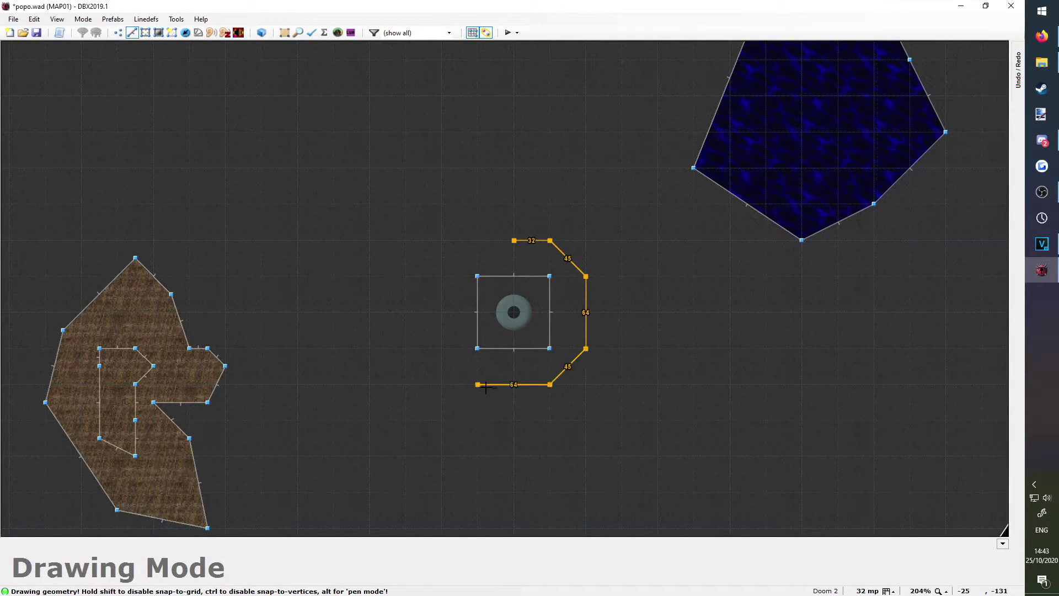
{"action": "left_click", "coordinate": [518, 242]}
{"action": "key", "text": "s"}
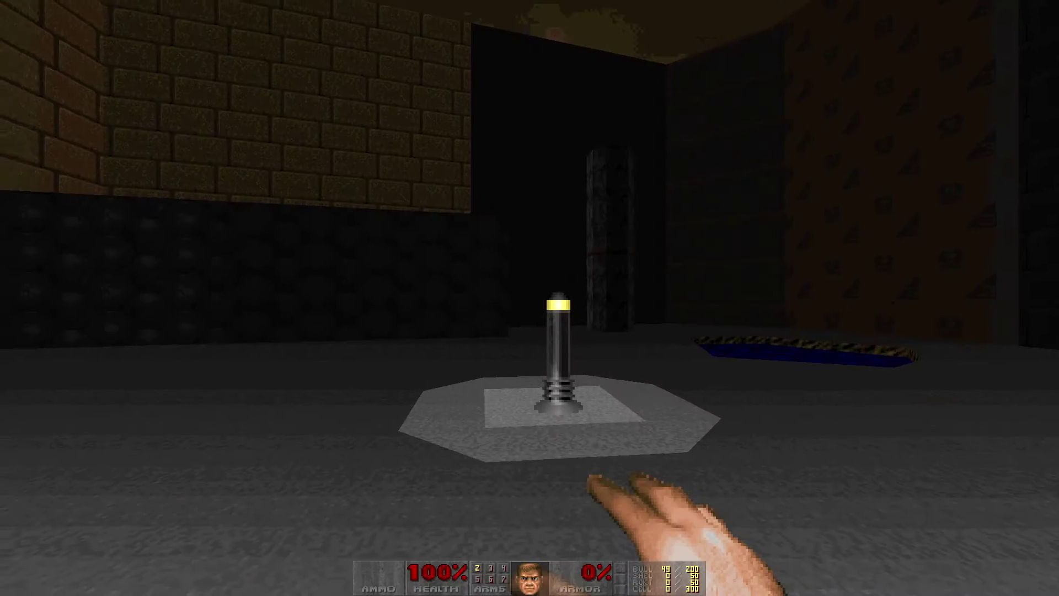
{"action": "key", "text": "Left"}
Strafe and turn around the lamp in-game to inspect its lit square and octagon.
{"action": "key", "text": "Right"}
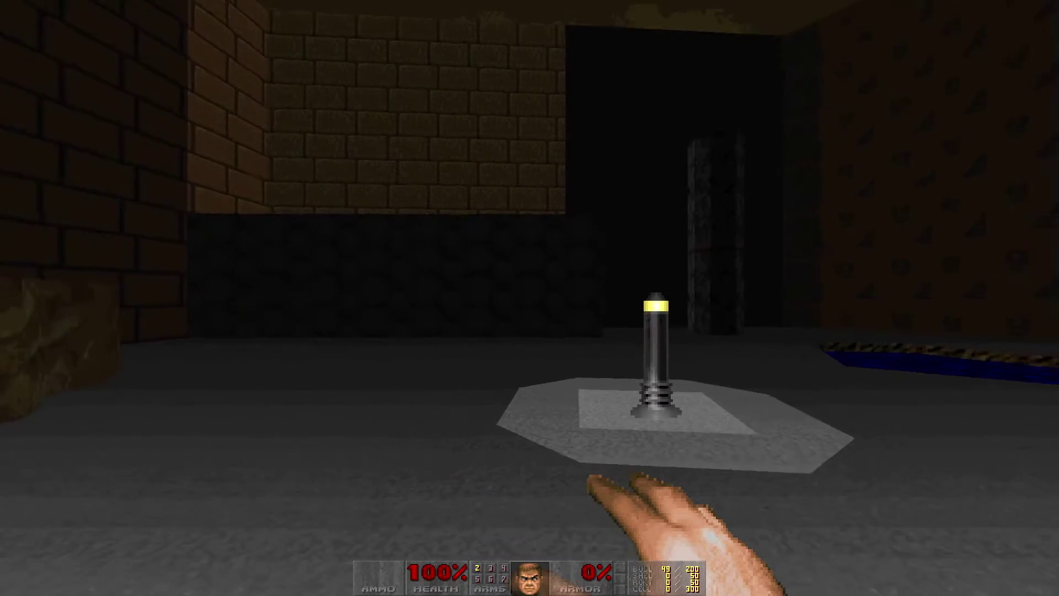
{"action": "key", "text": "a"}
{"action": "key", "text": "Right"}
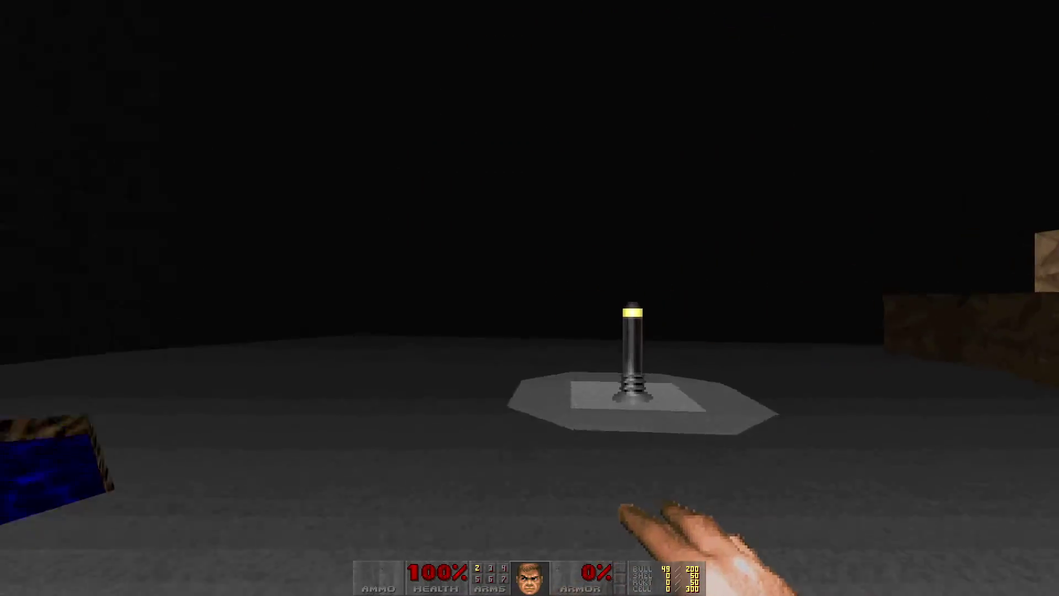
{"action": "key", "text": "a"}
{"action": "key", "text": "Right"}
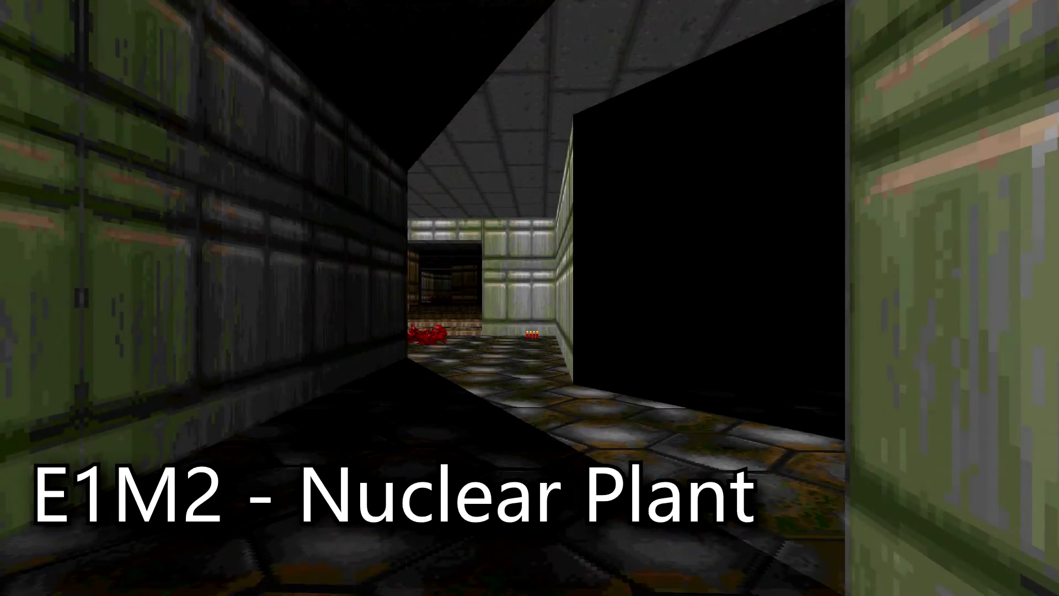